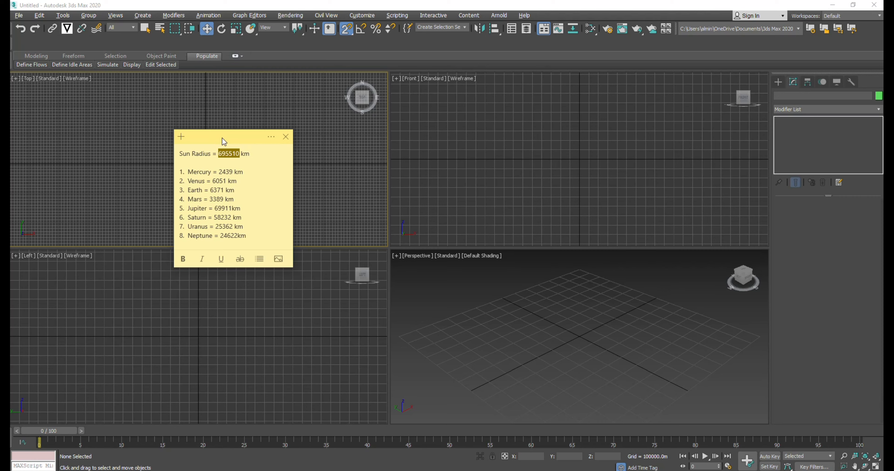
Step: Review the Sun and planet radii listed in the sticky note and move the note off the viewports
left_click_drag(222, 138, 265, 100)
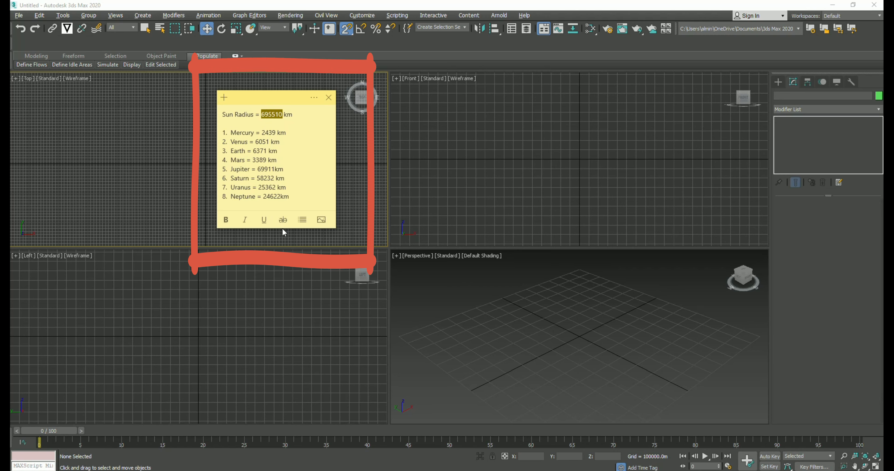
left_click_drag(282, 228, 282, 286)
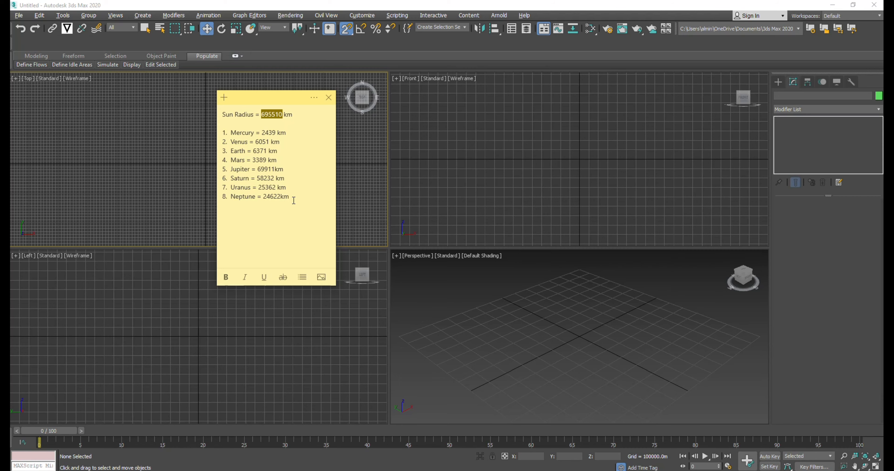
left_click_drag(262, 96, 891, 166)
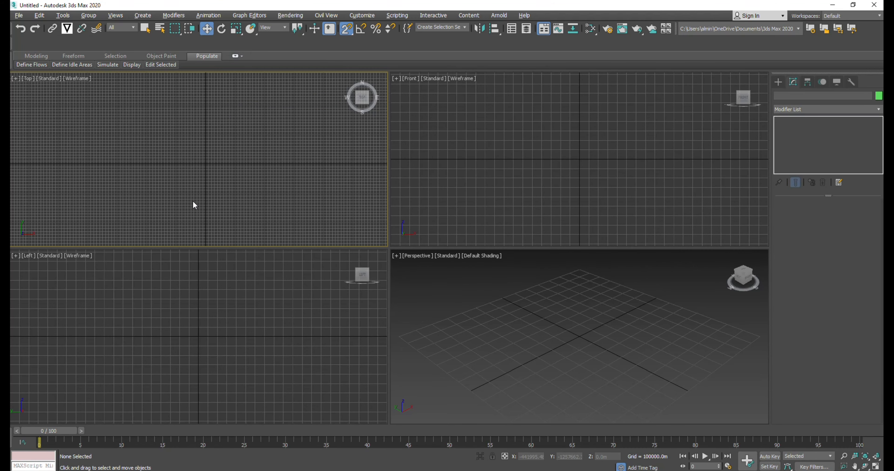
Step: Draw a sphere with a radius of about 244131 m at the grid origin in the maximized Top view, using Grid Points snapping
key("alt+w")
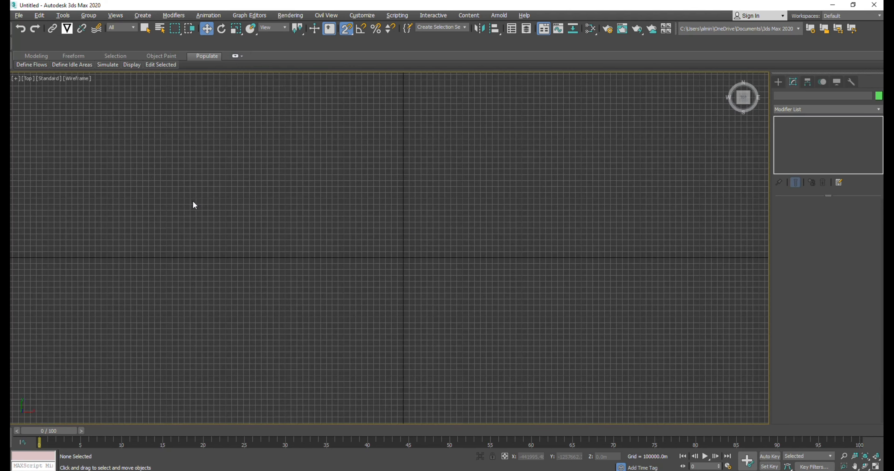
scroll(427, 243, "up", 5)
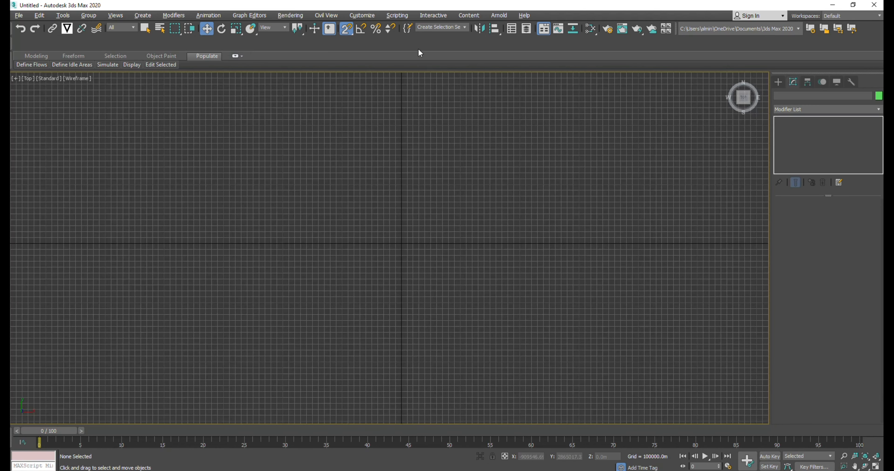
left_click(778, 82)
left_click(808, 146)
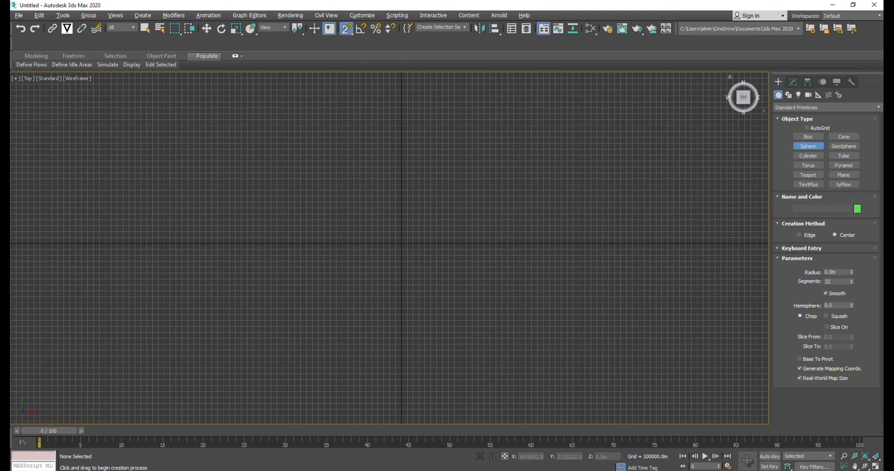
left_click_drag(730, 171, 407, 171)
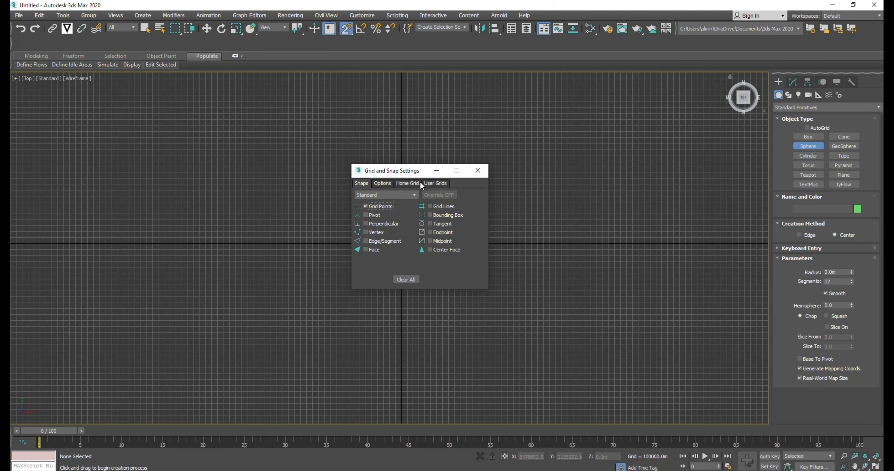
left_click_drag(411, 170, 891, 211)
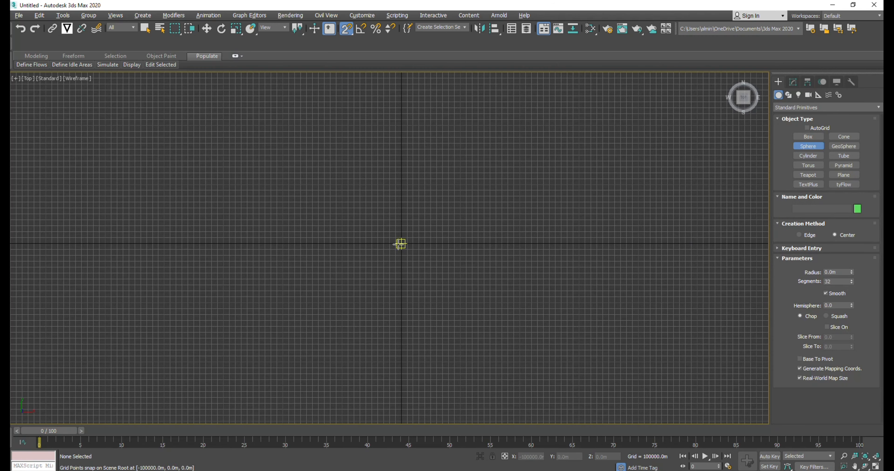
scroll(399, 245, "up", 10)
left_click_drag(431, 235, 563, 151)
scroll(563, 151, "down", 10)
middle_click_drag(563, 151, 443, 230)
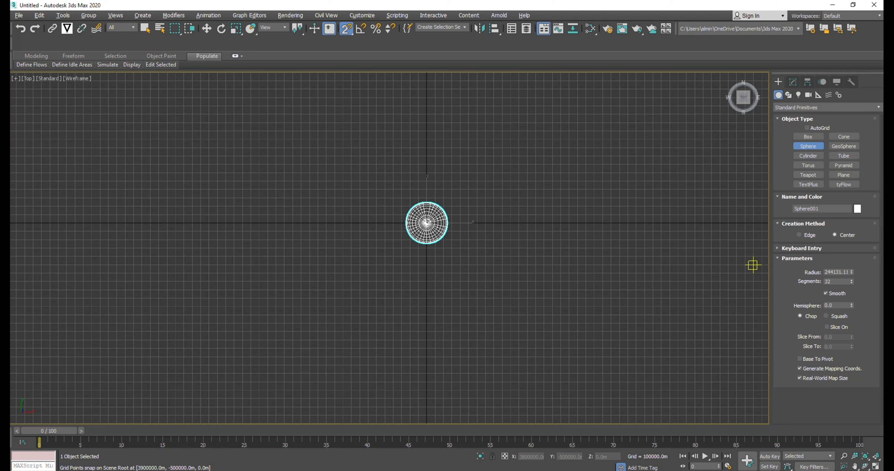
Step: Copy the Sun radius from the sticky note and set the central sphere's radius to 695510 m
left_click_drag(892, 101, 177, 100)
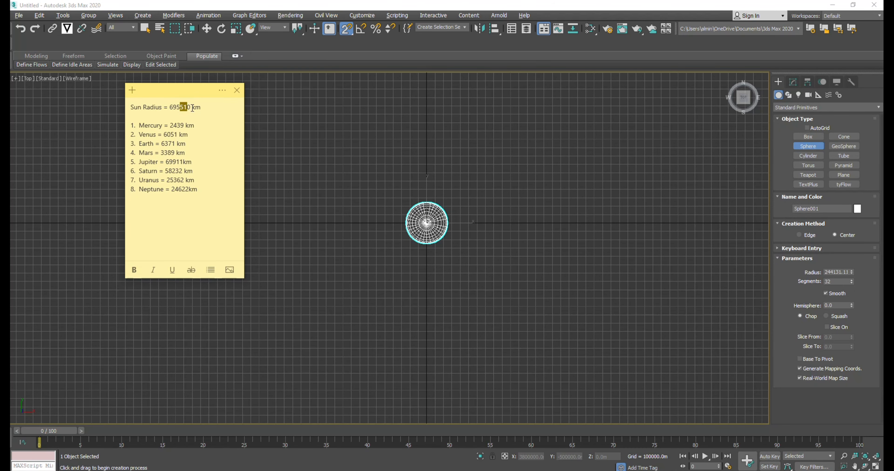
left_click_drag(191, 107, 169, 107)
key("ctrl+c")
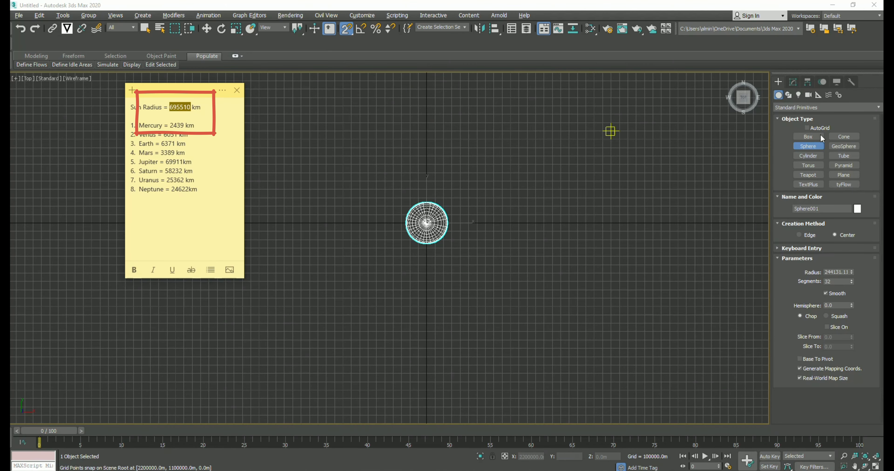
left_click(792, 82)
double_click(844, 216)
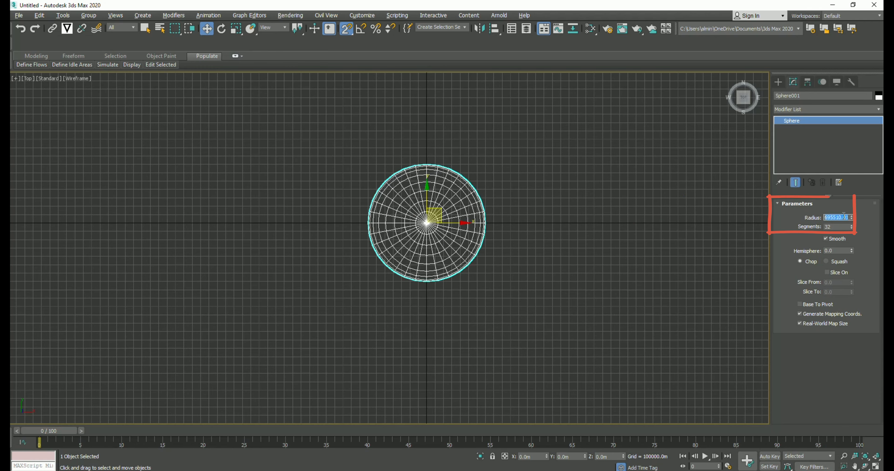
key("ctrl+v")
key("Return")
Step: Draw two concentric orbit circles centred on the Sun sphere, with radii of about 1000000 m and 1204159 m
scroll(454, 300, "down", 4)
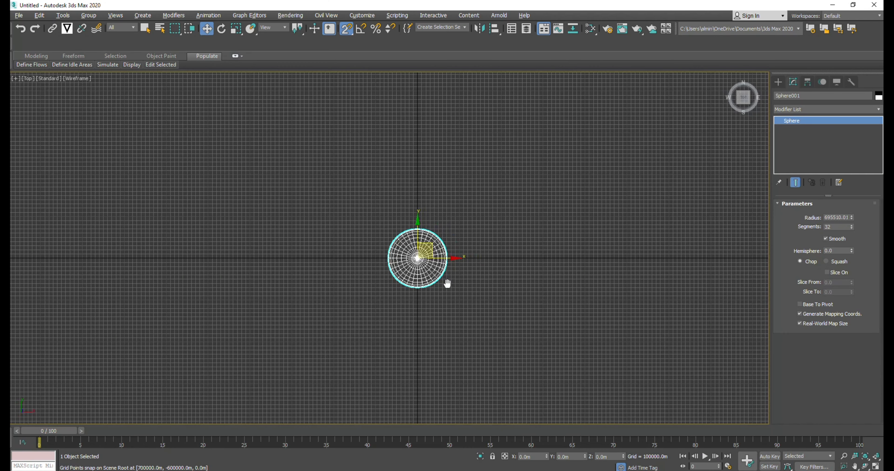
left_click(778, 83)
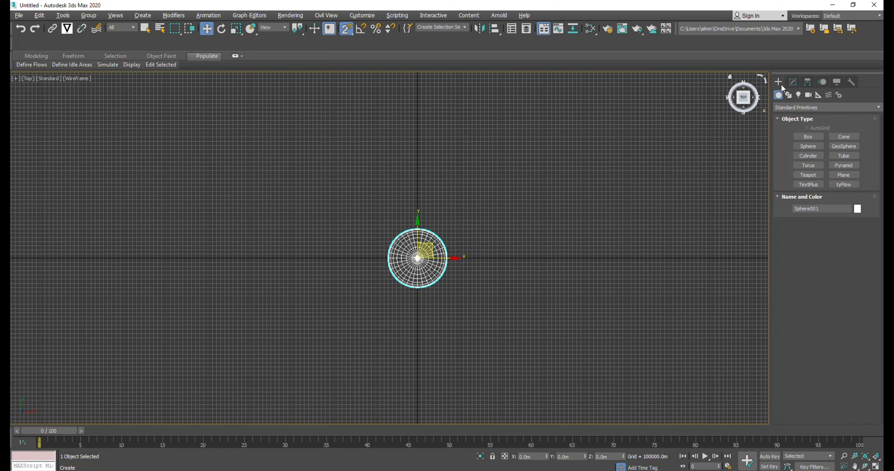
left_click(788, 96)
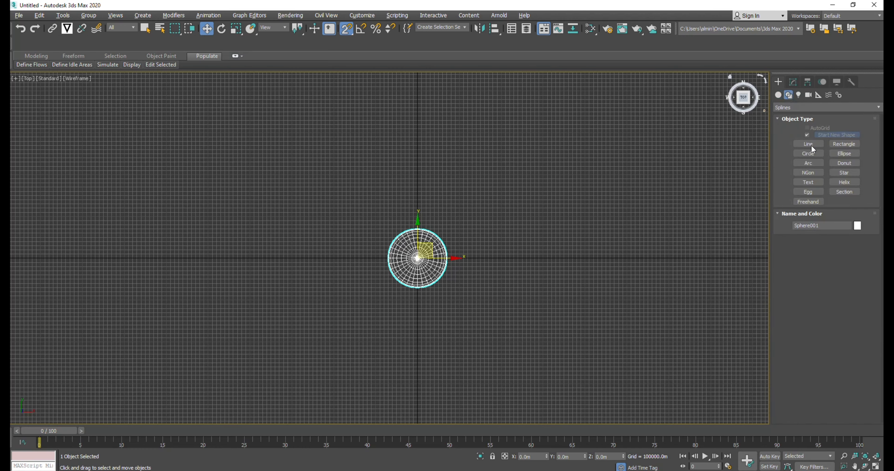
left_click(808, 153)
scroll(434, 249, "up", 5)
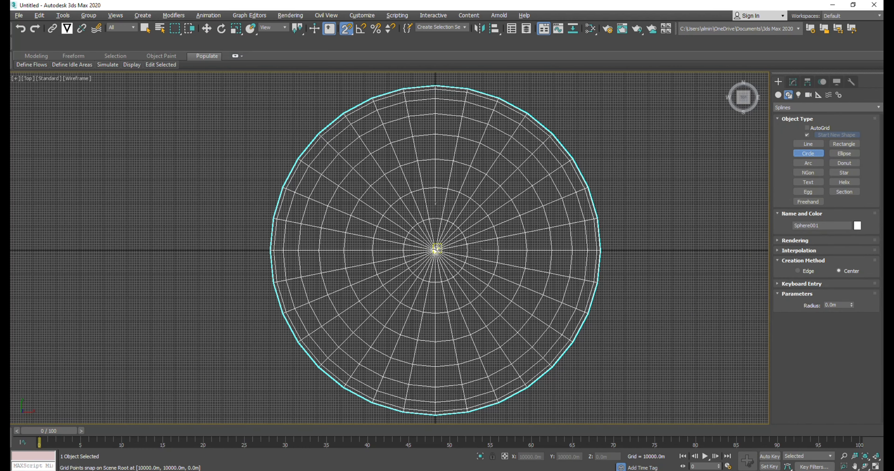
scroll(433, 250, "down", 4)
scroll(434, 249, "up", 8)
left_click_drag(433, 247, 508, 248)
scroll(435, 249, "down", 6)
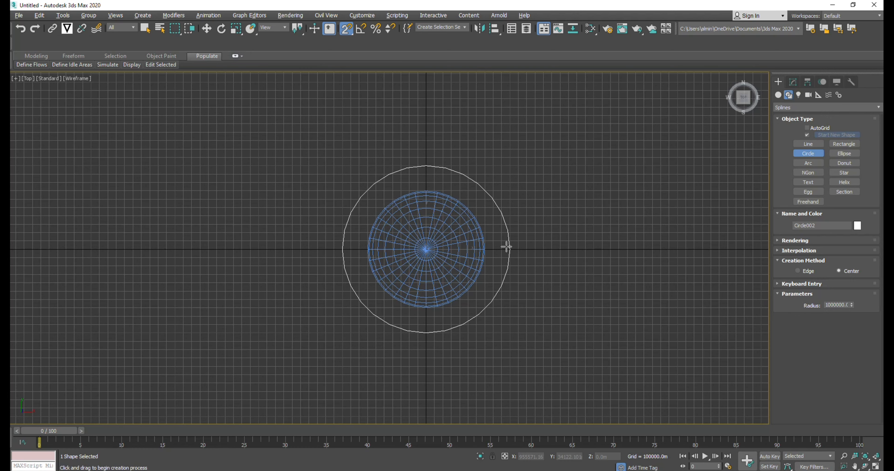
left_click_drag(426, 250, 528, 257)
middle_click_drag(559, 300, 544, 291)
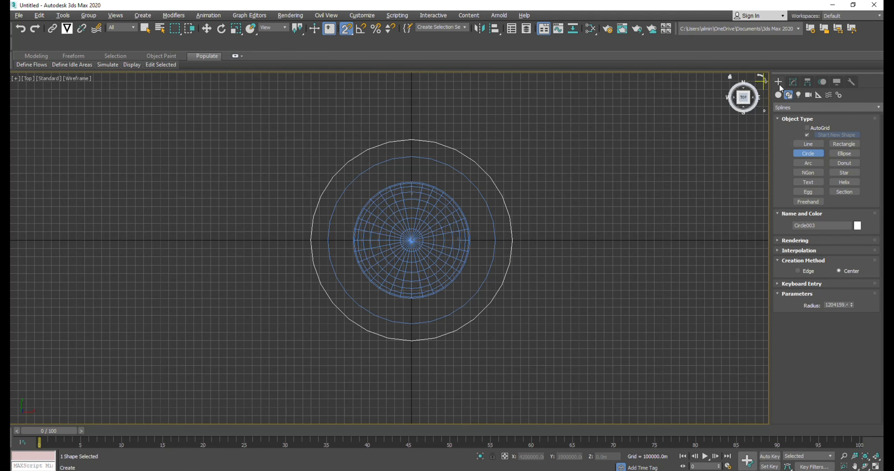
left_click(793, 84)
Step: Draw two planet spheres where the orbits cross the X axis, radius about 31623 m on the inner orbit and 60000 m on the outer
left_click(778, 82)
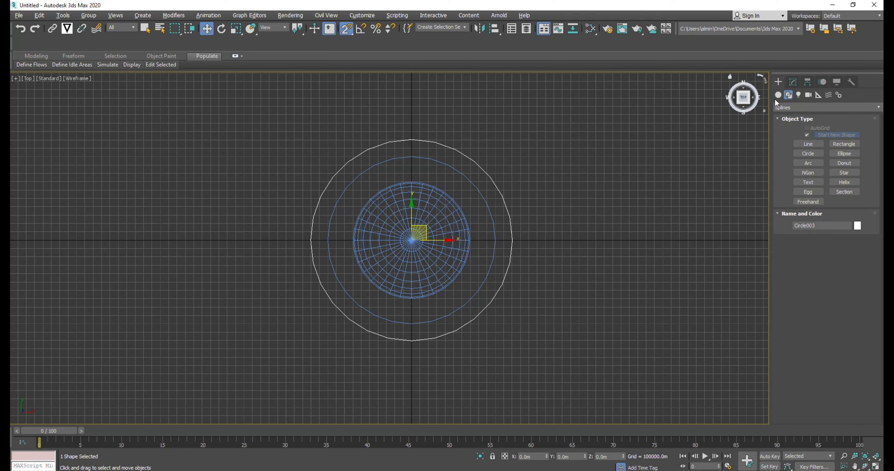
left_click(778, 95)
left_click(808, 146)
scroll(485, 243, "up", 8)
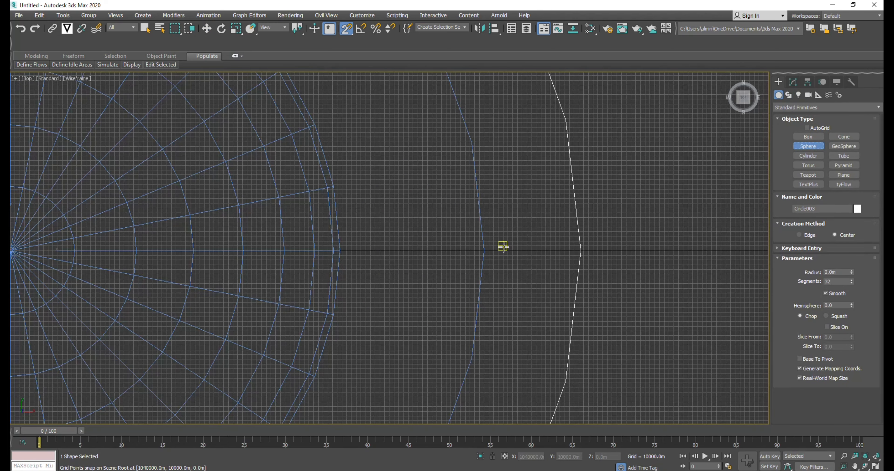
left_click_drag(483, 251, 499, 253)
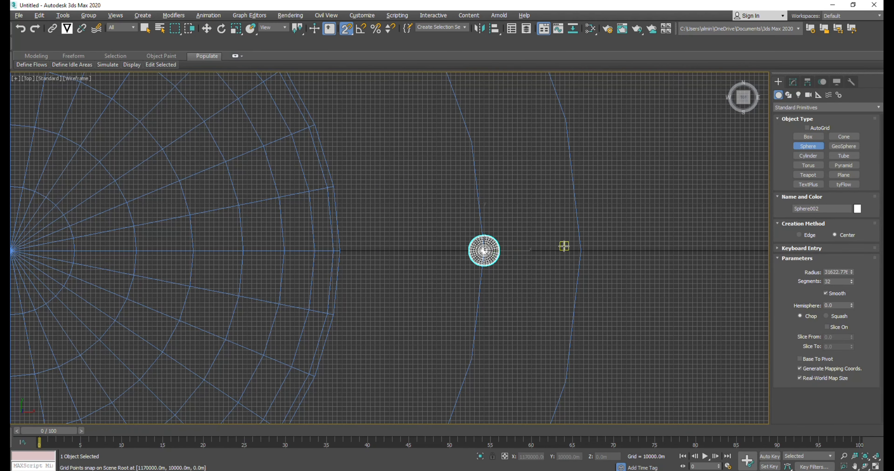
left_click_drag(582, 251, 611, 252)
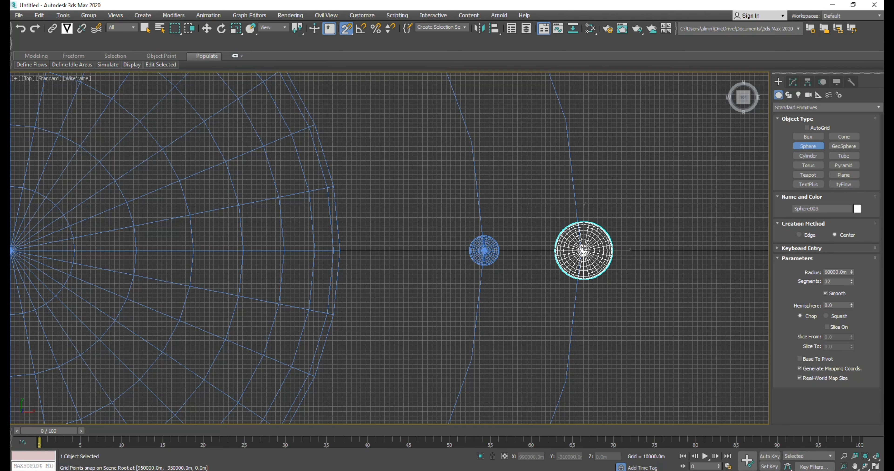
Step: Copy Mercury's radius from the sticky note and set the inner-orbit sphere's radius to 2439 m
left_click(356, 470)
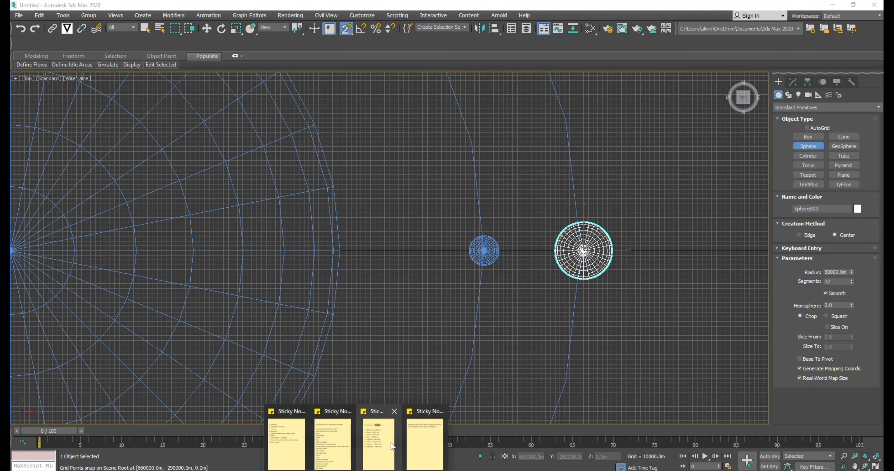
left_click(392, 447)
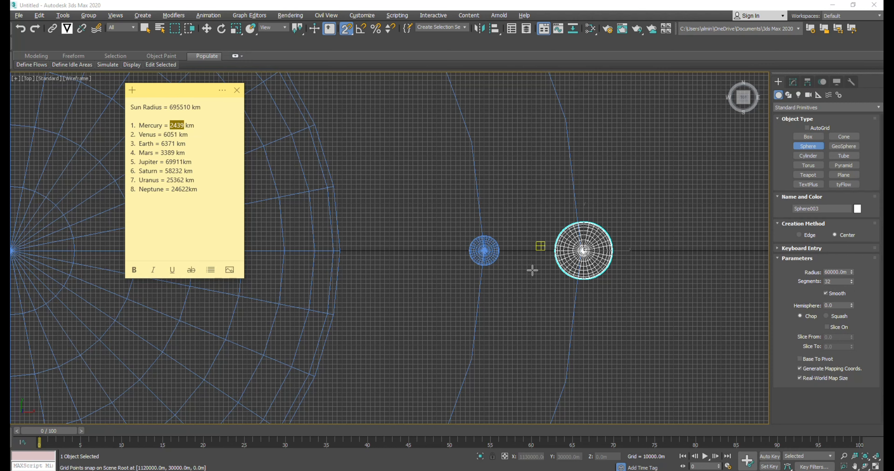
left_click(520, 272)
right_click(510, 270)
left_click(490, 255)
left_click(792, 82)
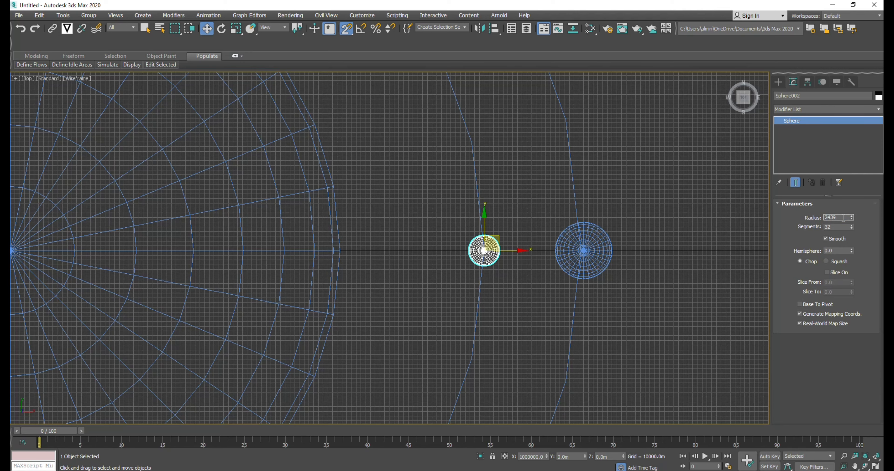
key("Return")
Step: Look up Venus's radius in the sticky note and set the outer-orbit sphere's radius to 6051 m
middle_click_drag(612, 307, 564, 301)
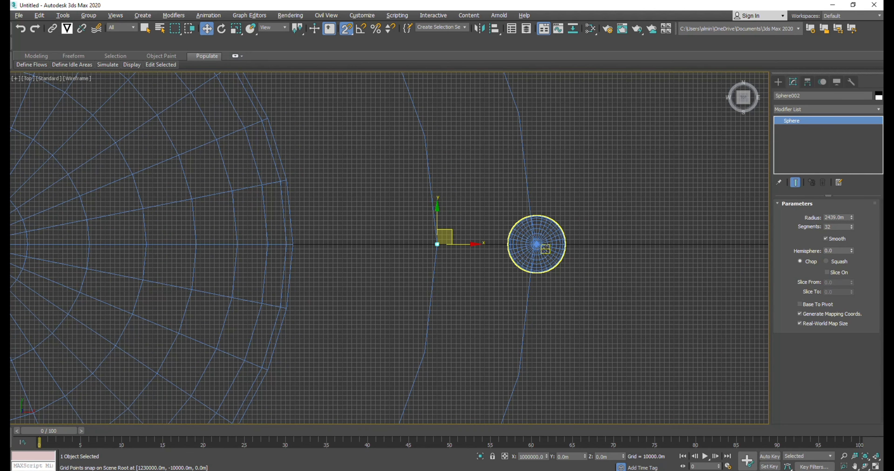
left_click(545, 247)
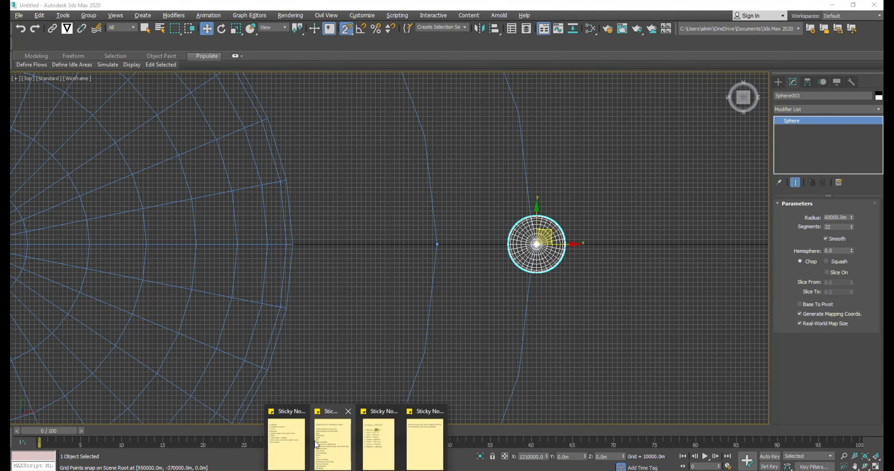
left_click(370, 450)
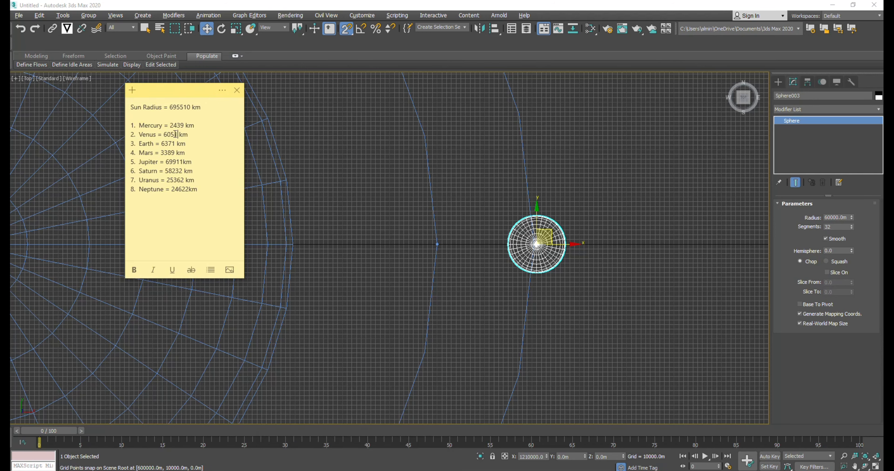
left_click_drag(178, 135, 169, 134)
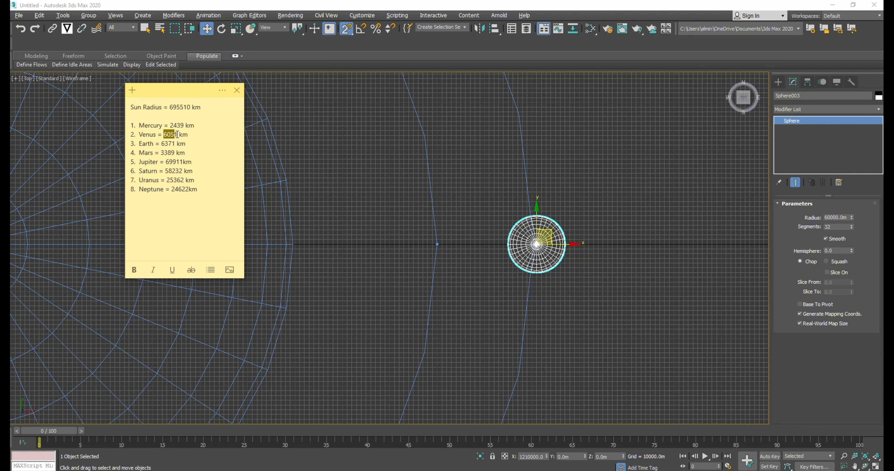
left_click(710, 298)
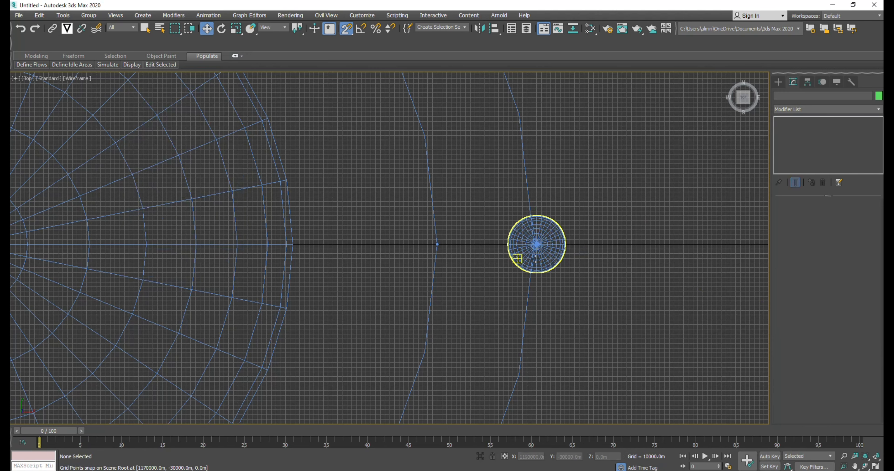
left_click(547, 246)
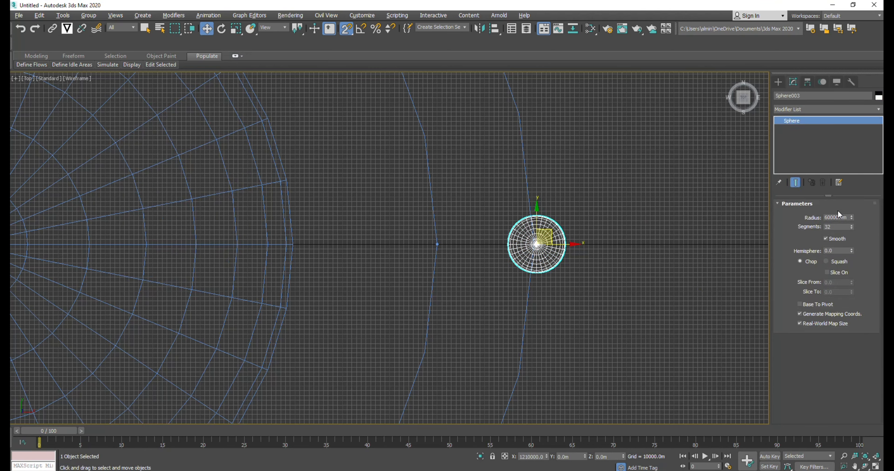
left_click(836, 217)
type("6051")
key("Return")
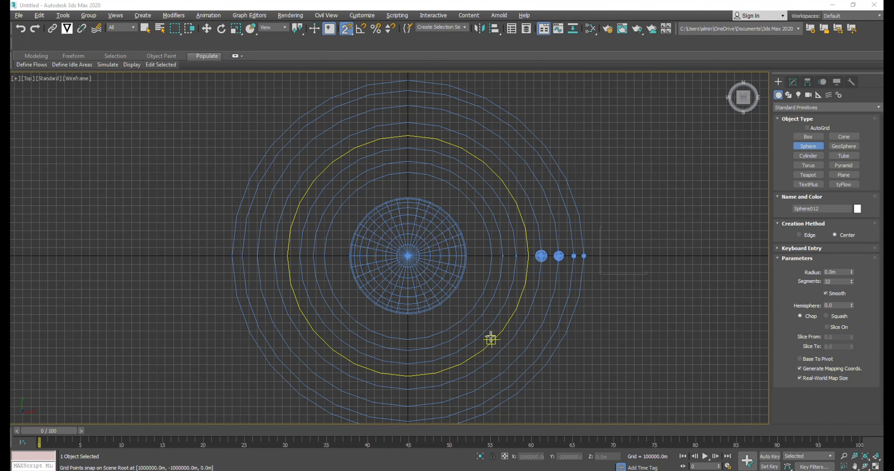
Step: Maximize the Perspective view to examine the Sun sphere, the orbits and the planets in shaded 3D
scroll(571, 378, "down", 2)
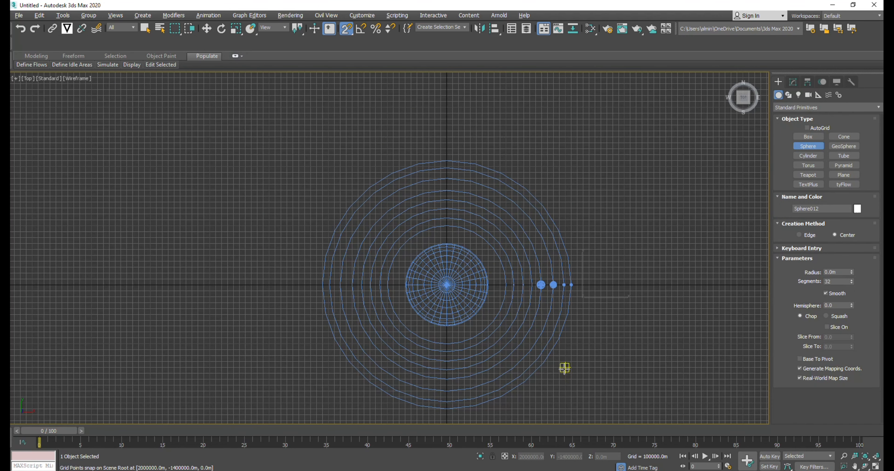
key("alt+w")
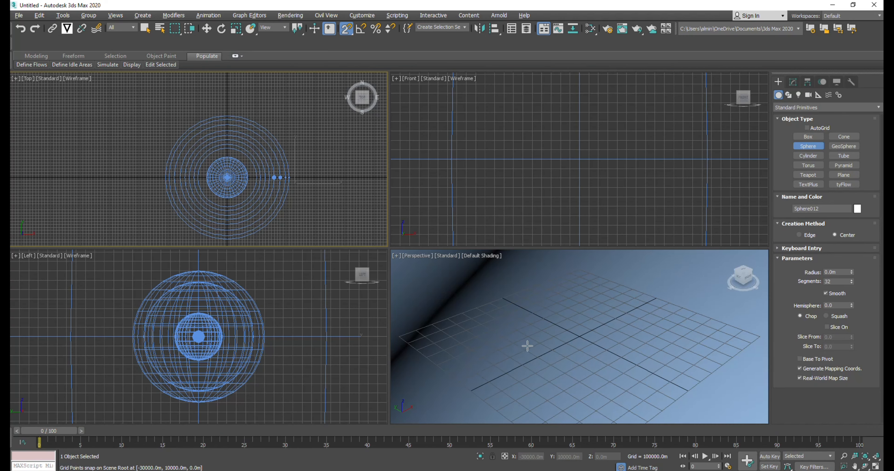
scroll(526, 346, "down", 3)
key("alt+w")
left_click(529, 346)
scroll(530, 344, "down", 3)
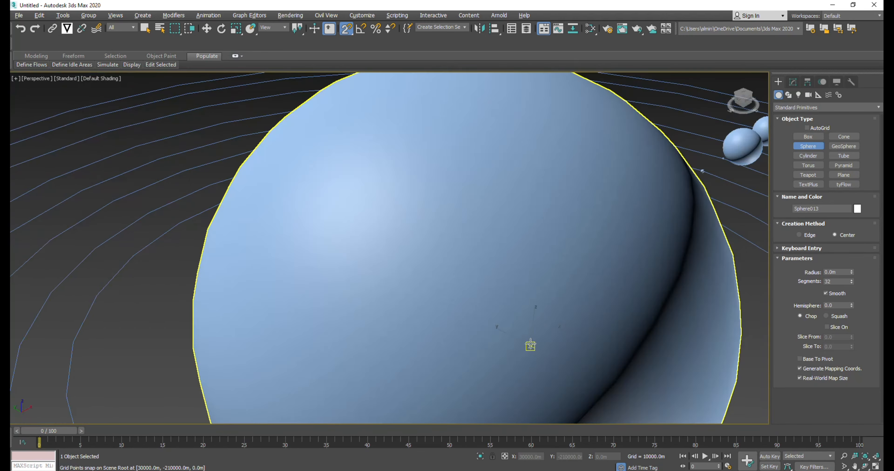
Step: Try to give the Sun sphere a dark yellow object color from the 3ds Max palette
scroll(529, 346, "down", 5)
scroll(451, 295, "up", 6)
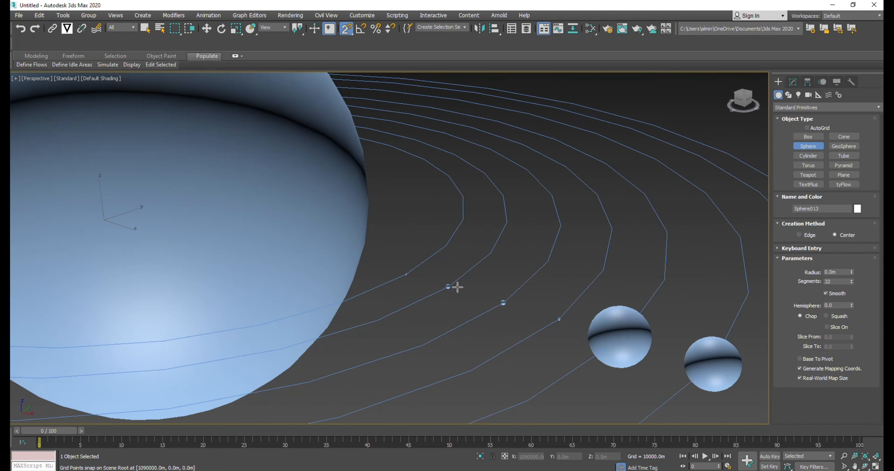
scroll(457, 287, "down", 4)
mouse_move(458, 287)
middle_mouse_down("alt")
mouse_move(477, 278)
mouse_move(409, 275)
mouse_move(449, 278)
middle_mouse_up("alt")
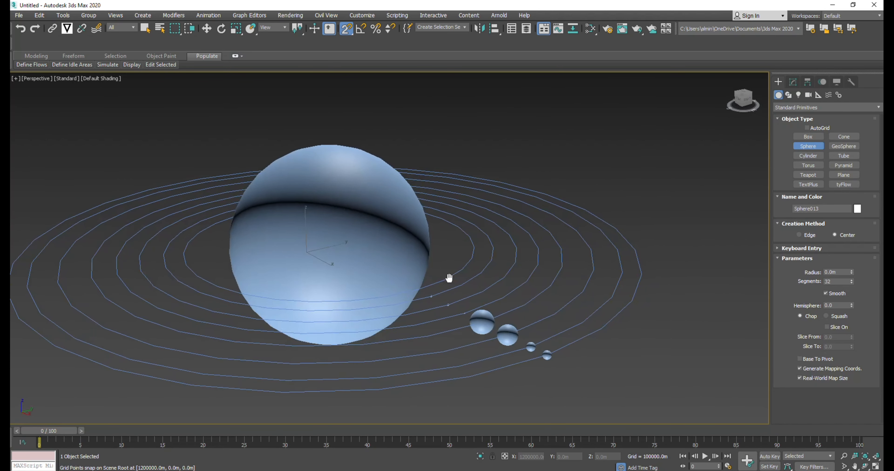
middle_click_drag(375, 251, 435, 266, "alt")
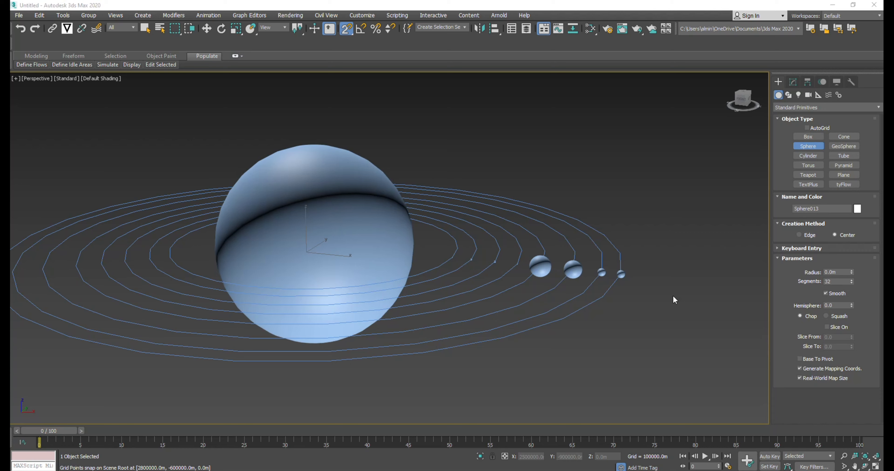
left_click(367, 249)
left_click(856, 208)
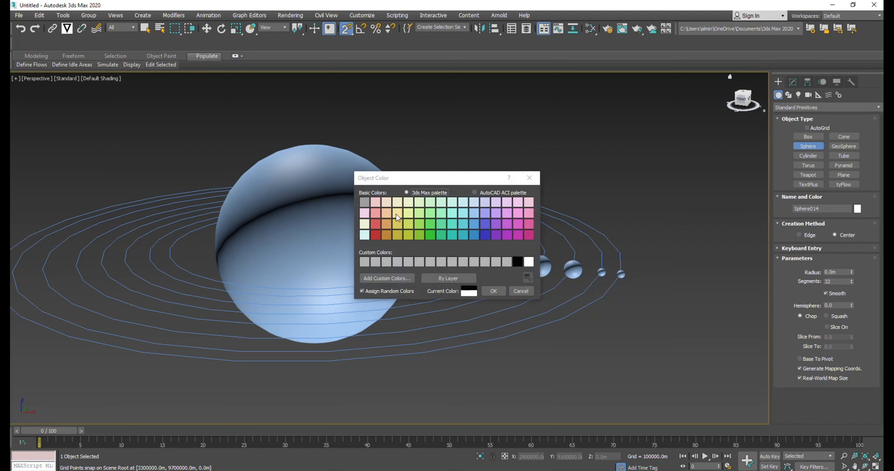
left_click(397, 235)
left_click(493, 292)
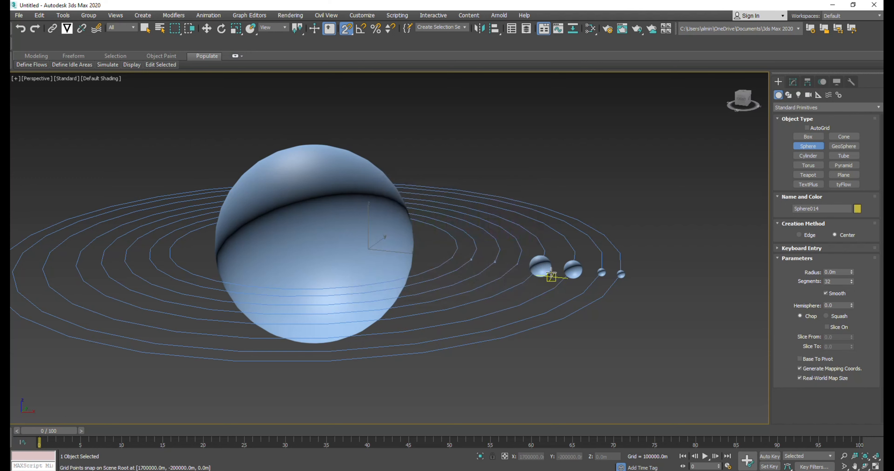
left_click(329, 242)
Step: Leave sphere creation, select the Sun sphere and set its object color to dark yellow
key("w")
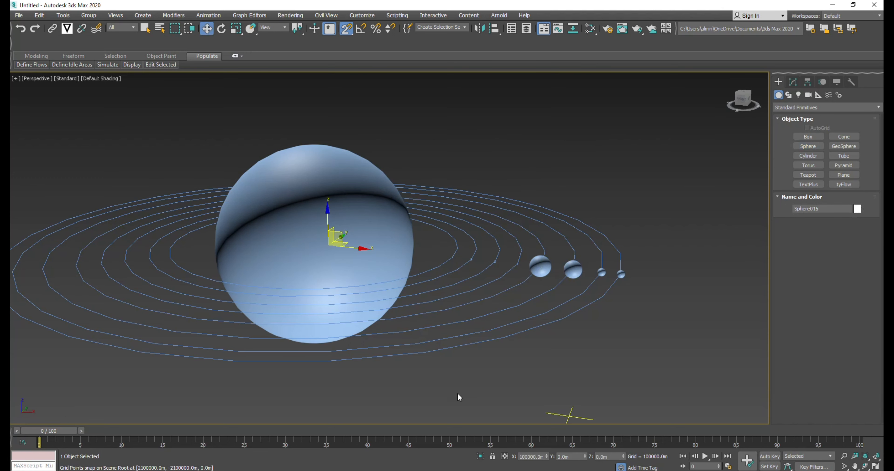
left_click(330, 165)
left_click(857, 210)
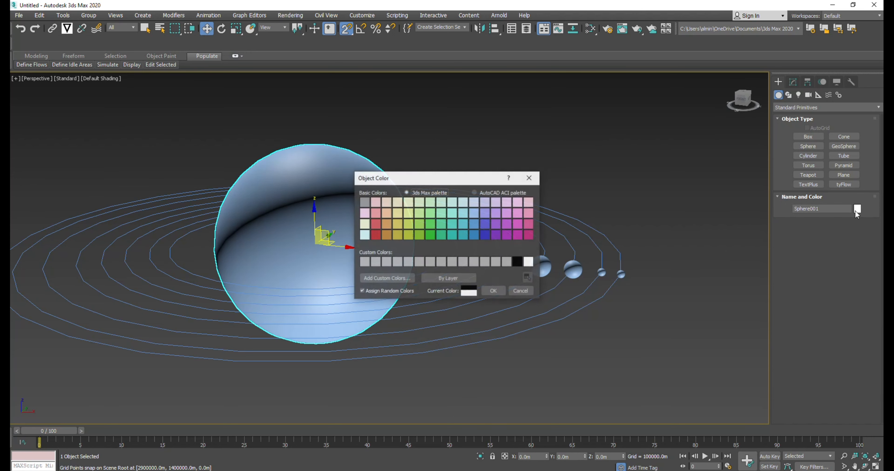
left_click(397, 235)
left_click(493, 292)
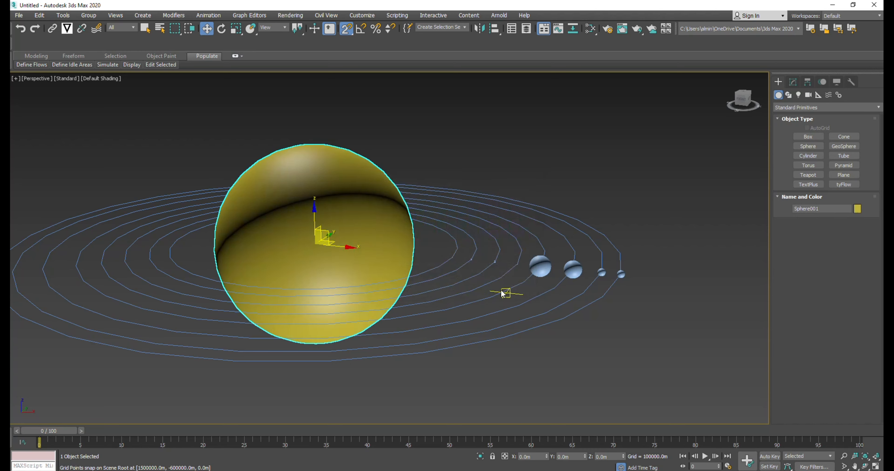
Step: Set the object color of the large planet sphere on the fifth orbit to red, and deselect it
left_click(521, 294)
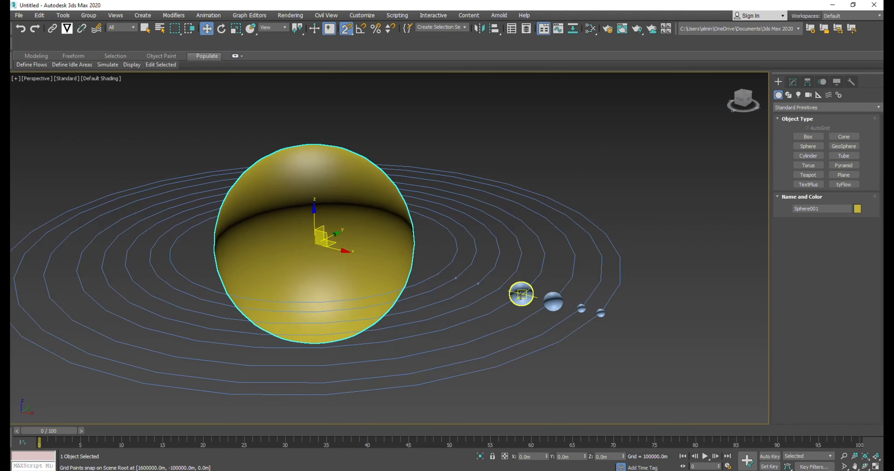
left_click(856, 209)
left_click(376, 235)
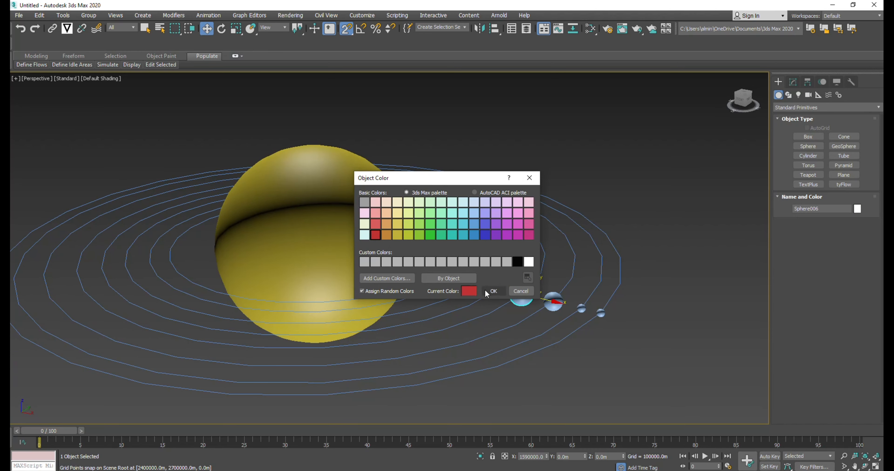
left_click(493, 292)
left_click(590, 368)
middle_click_drag(591, 369, 601, 342)
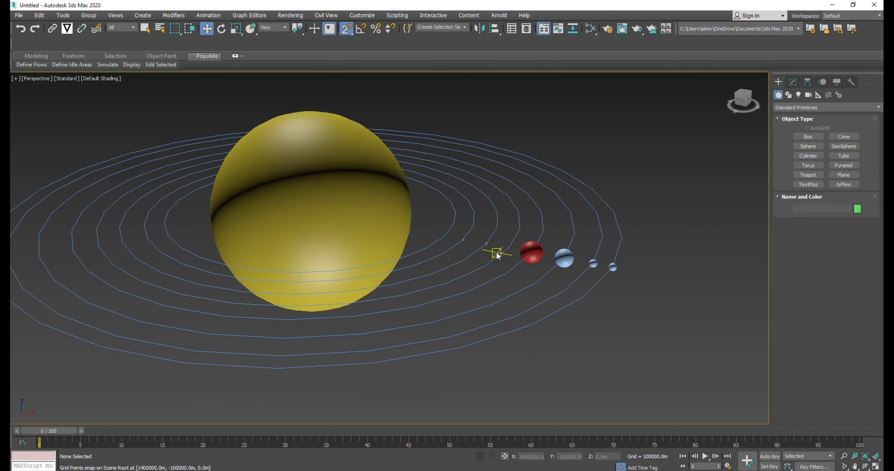
Step: Set the object color of the planet sphere on the sixth orbit, just outside the red one, to dark yellow
scroll(504, 245, "up", 2)
scroll(529, 290, "down", 4)
scroll(524, 277, "down", 2)
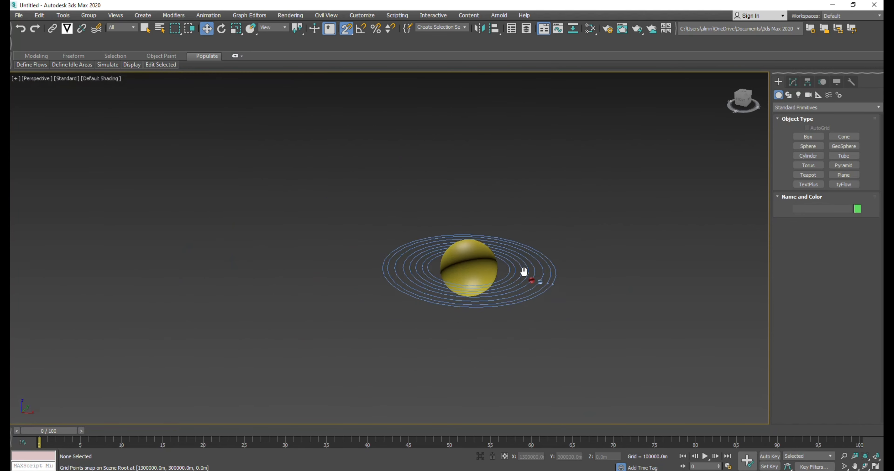
scroll(522, 272, "up", 6)
left_click(470, 275)
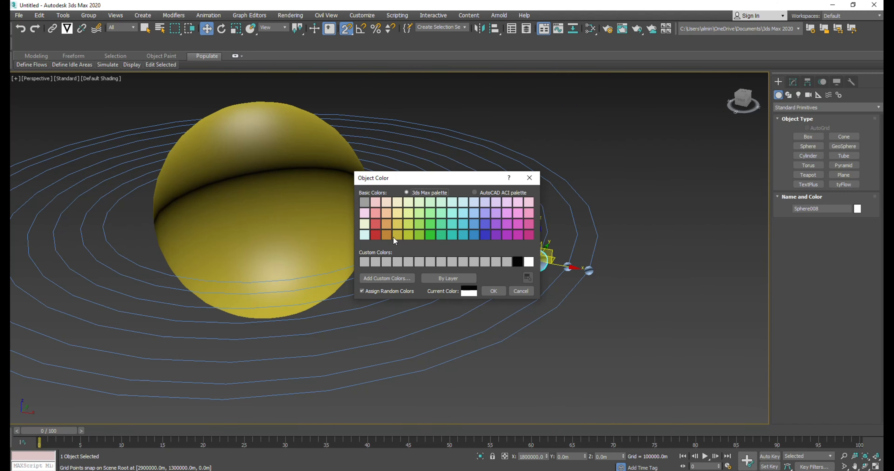
left_click(397, 235)
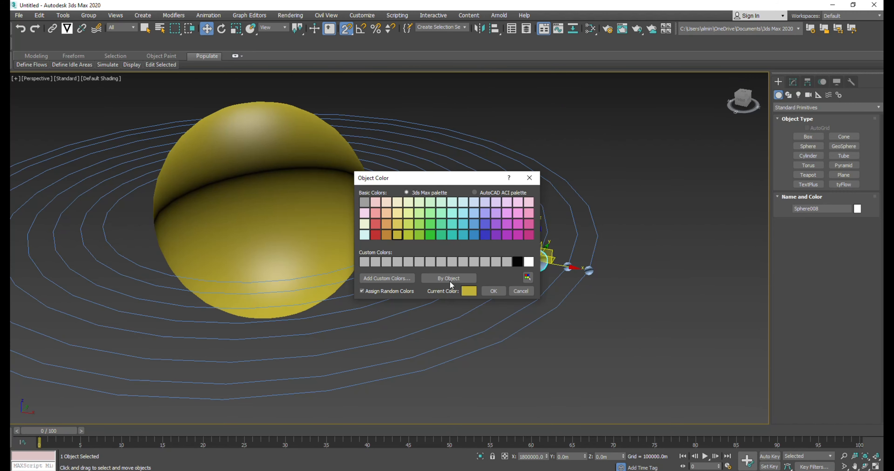
left_click(493, 292)
Step: Set the object color of the planet sphere on the outermost orbit to magenta, and deselect it
scroll(588, 298, "down", 3)
scroll(589, 298, "up", 5)
left_click(606, 295)
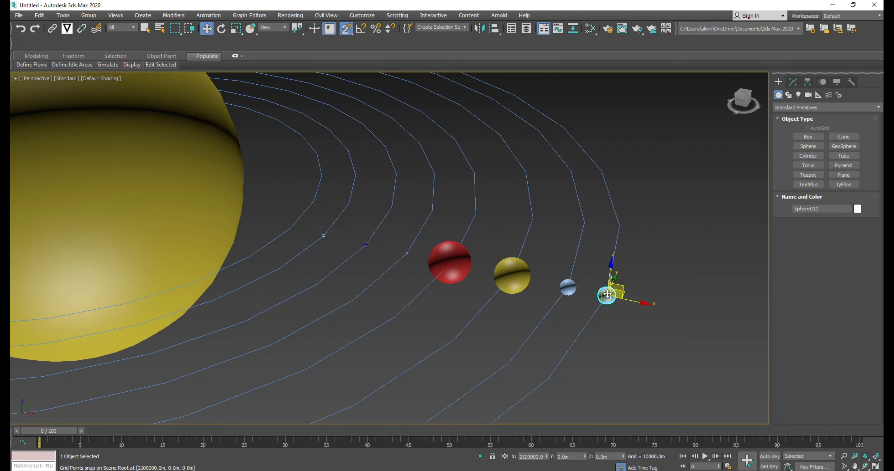
left_click(856, 209)
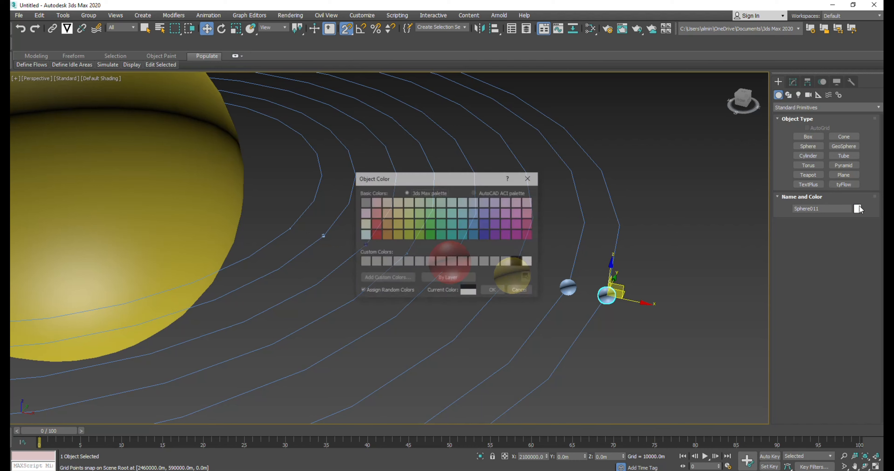
left_click(515, 237)
left_click(490, 292)
left_click(728, 308)
Step: Select all the orbit circles in the Perspective view and hide them
scroll(696, 303, "down", 5)
middle_click_drag(682, 293, 677, 228)
middle_click_drag(678, 229, 636, 238, "alt")
middle_click_drag(682, 295, 614, 261)
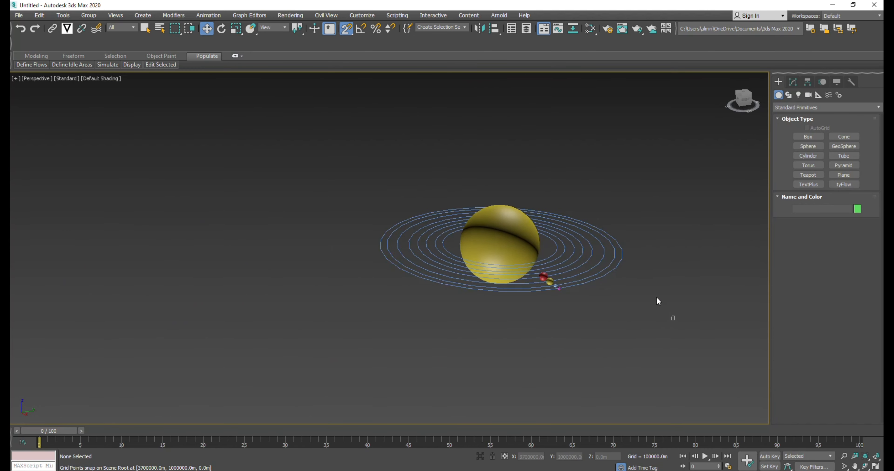
left_click_drag(567, 205, 576, 215)
middle_click_drag(629, 283, 593, 280)
left_click(624, 297)
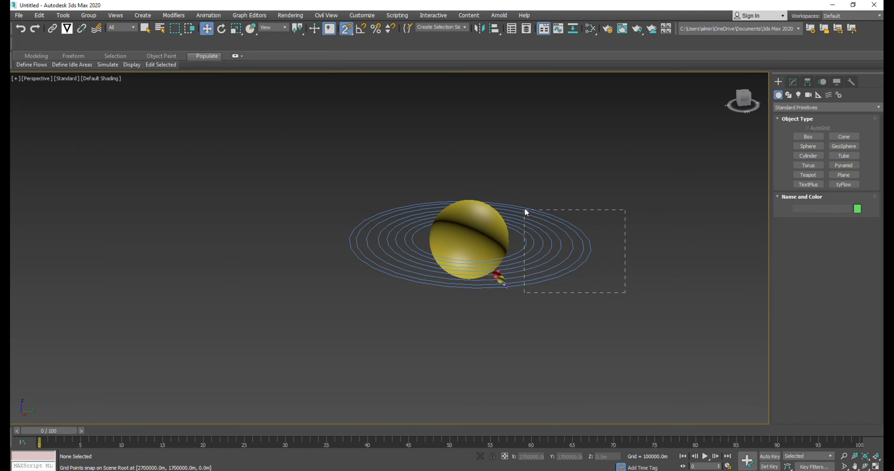
left_click_drag(526, 212, 527, 214)
right_click(529, 240)
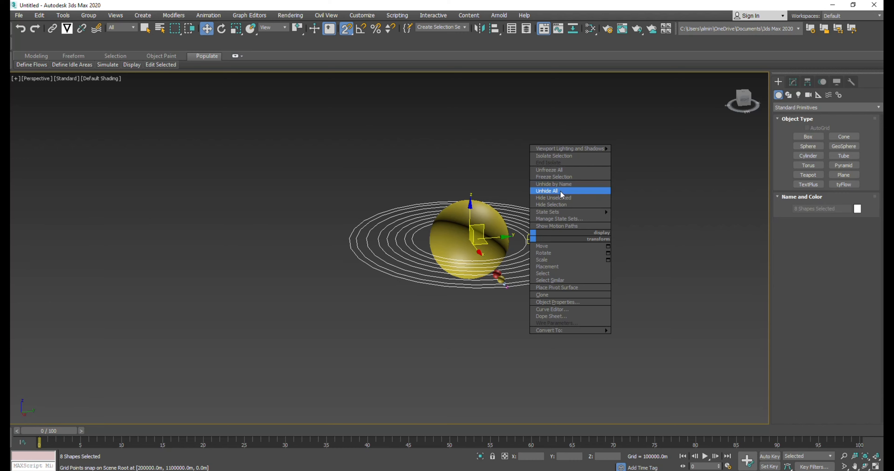
left_click(567, 205)
Step: Examine the Sun and the row of planets without their orbits from a level side angle
middle_click_drag(530, 296, 559, 282)
middle_click_drag(559, 283, 545, 156, "alt")
scroll(532, 231, "up", 7)
middle_click_drag(545, 156, 555, 202)
scroll(545, 235, "down", 6)
scroll(522, 233, "up", 3)
middle_click_drag(521, 239, 522, 190)
scroll(529, 191, "down", 3)
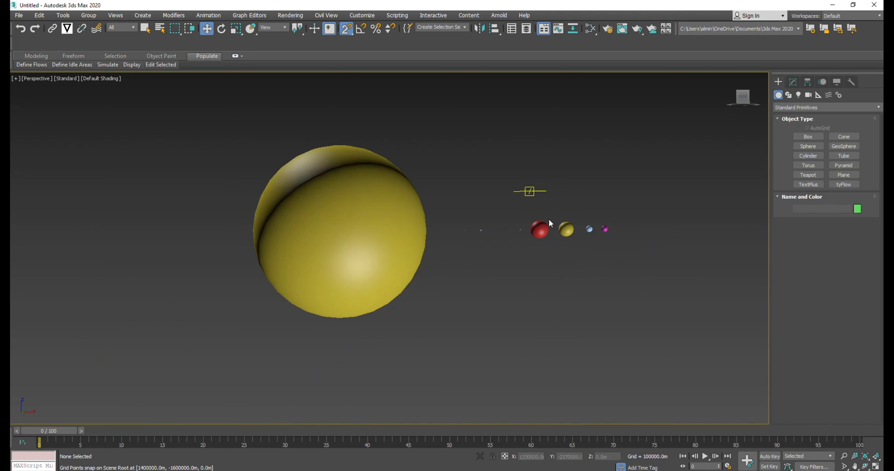
scroll(561, 371, "down", 2)
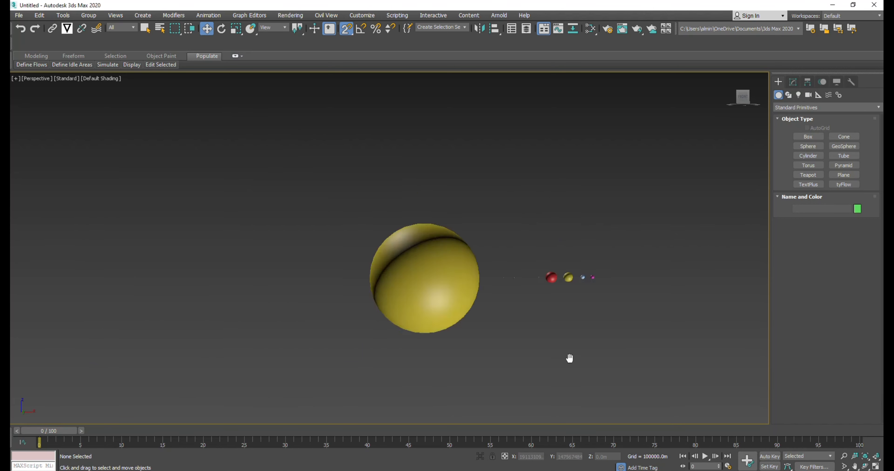
middle_click_drag(569, 358, 564, 354)
Step: Maximize the Top view, center it on the Sun and unhide all objects
key("alt+w")
middle_click_drag(518, 330, 537, 323)
left_click(269, 214)
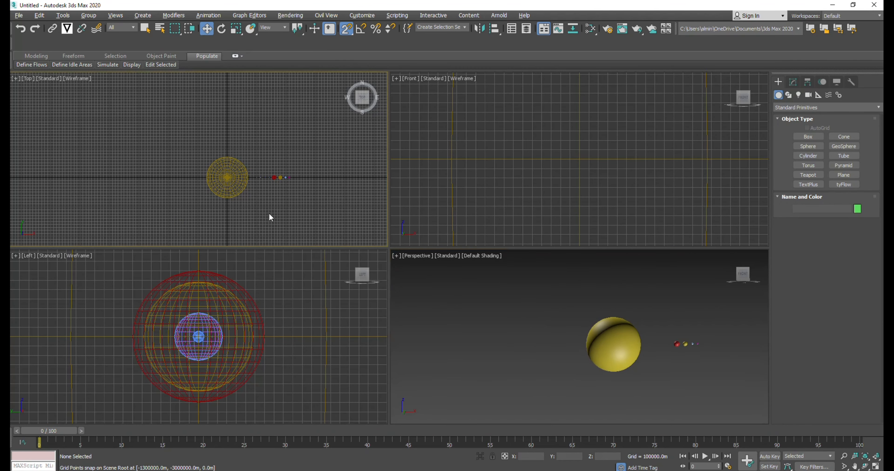
key("alt+w")
middle_click_drag(481, 240, 434, 225)
right_click(487, 158)
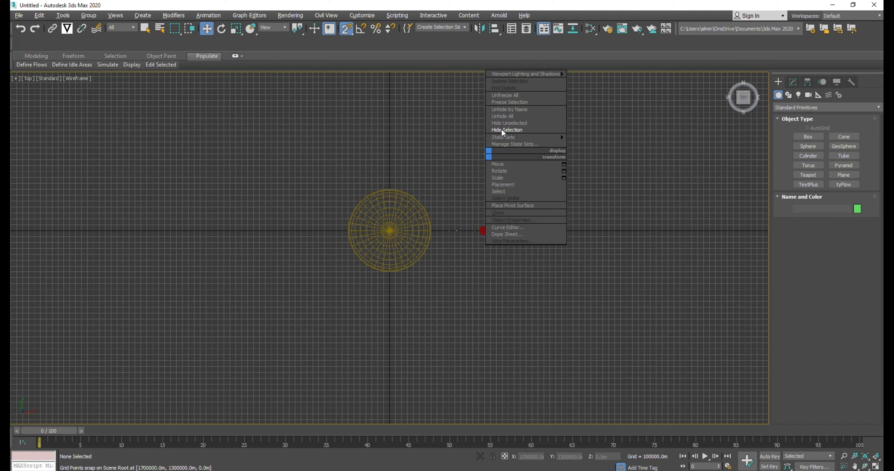
mouse_move(521, 135)
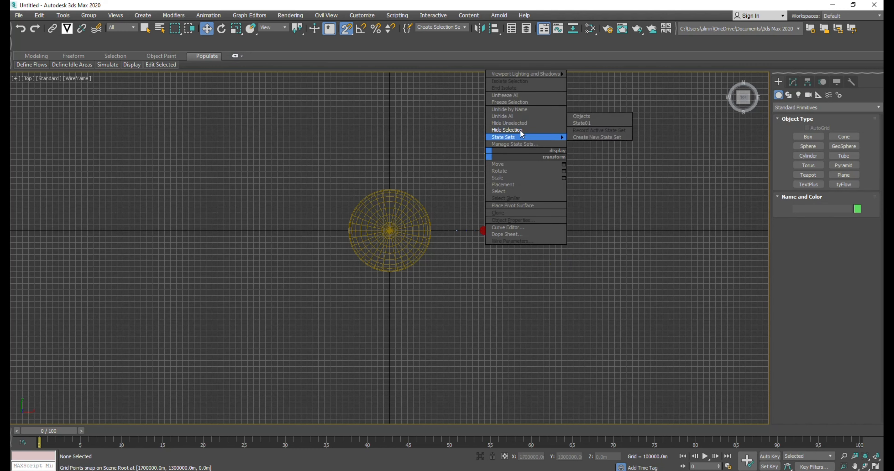
left_click(519, 117)
Step: Inspect where the planet spheres sit on their orbit circles in the Top view
scroll(437, 229, "up", 8)
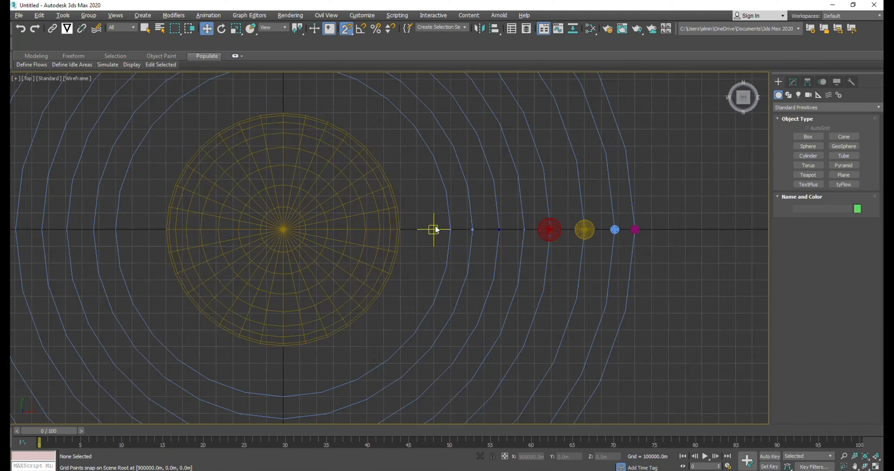
scroll(463, 230, "up", 6)
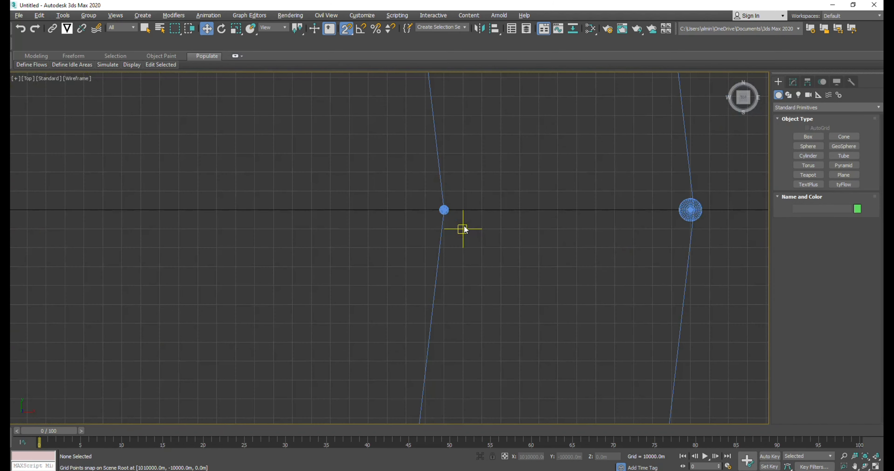
scroll(463, 230, "down", 8)
scroll(464, 230, "down", 4)
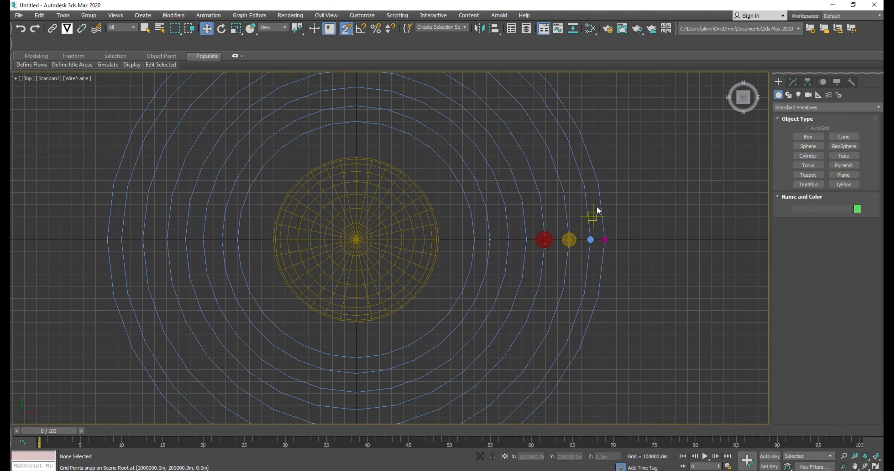
scroll(485, 240, "down", 4)
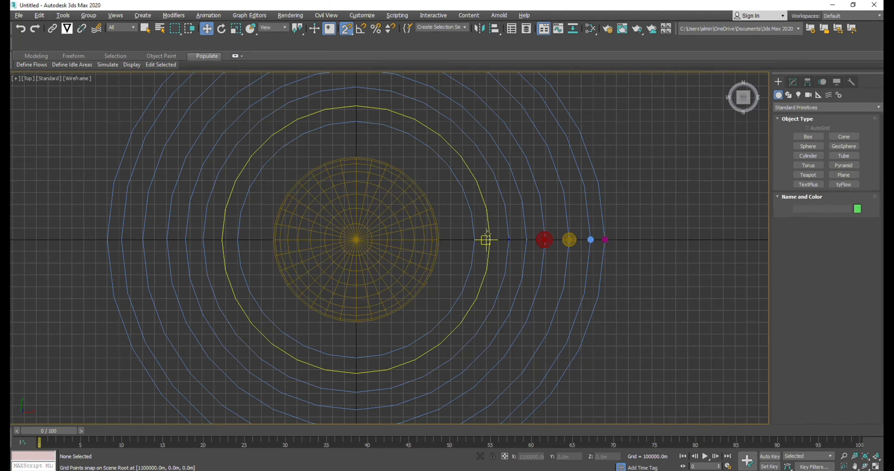
Step: Select the small Mercury sphere on the innermost orbit and assign a Path Constraint controller to its position
scroll(481, 239, "up", 8)
scroll(479, 245, "up", 3)
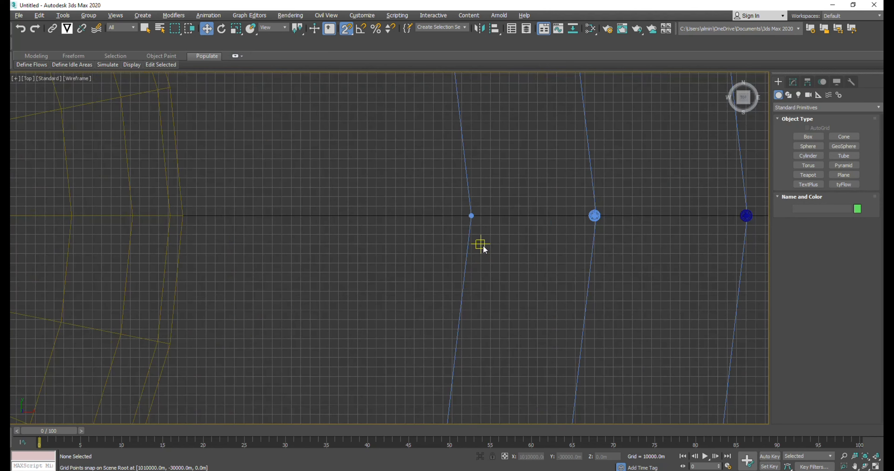
middle_click_drag(479, 245, 503, 252)
scroll(486, 240, "up", 6)
left_click(488, 211)
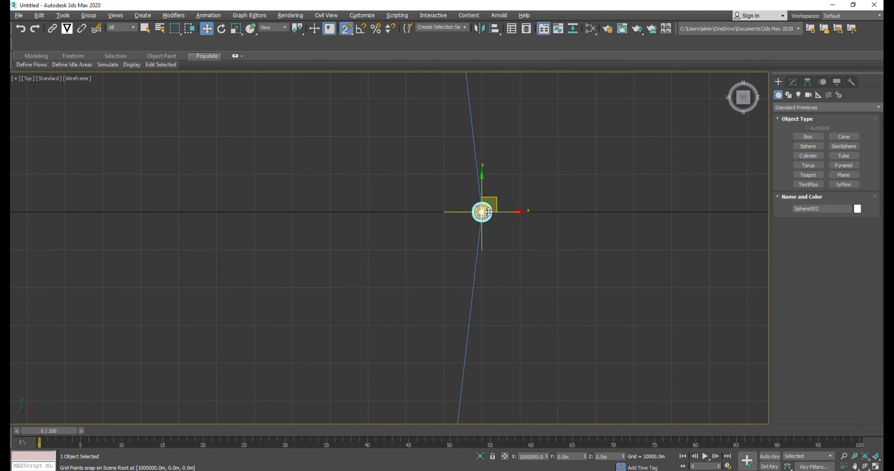
left_click(822, 83)
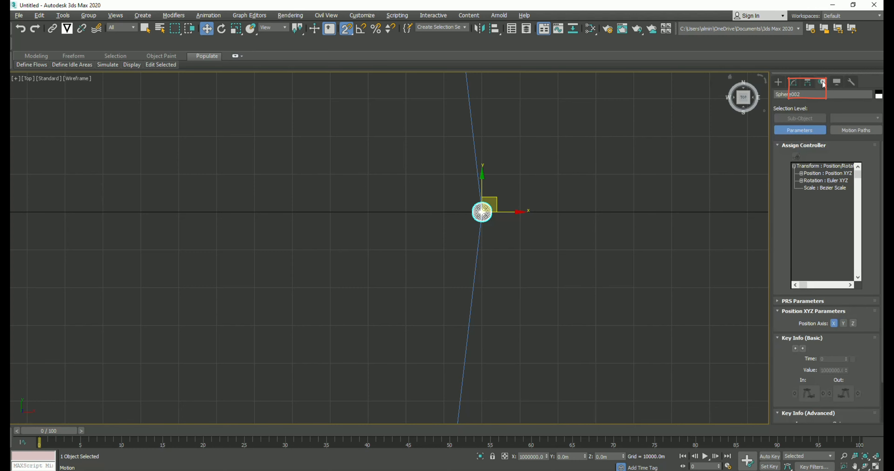
left_click(833, 175)
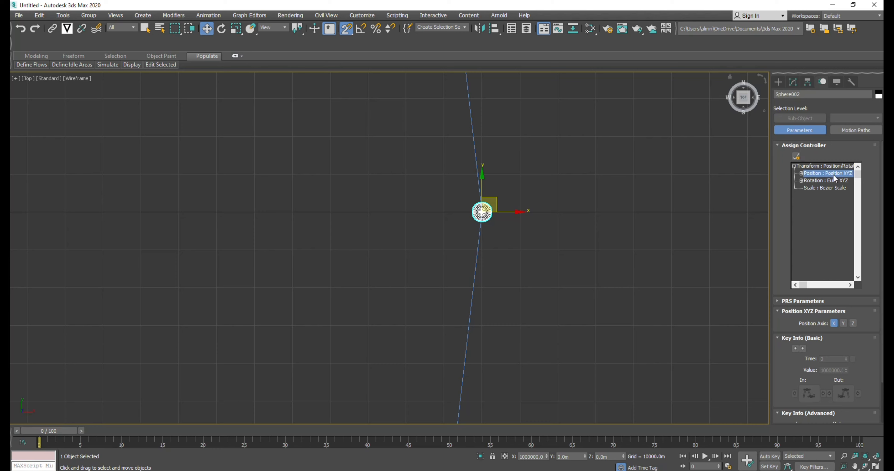
left_click(796, 158)
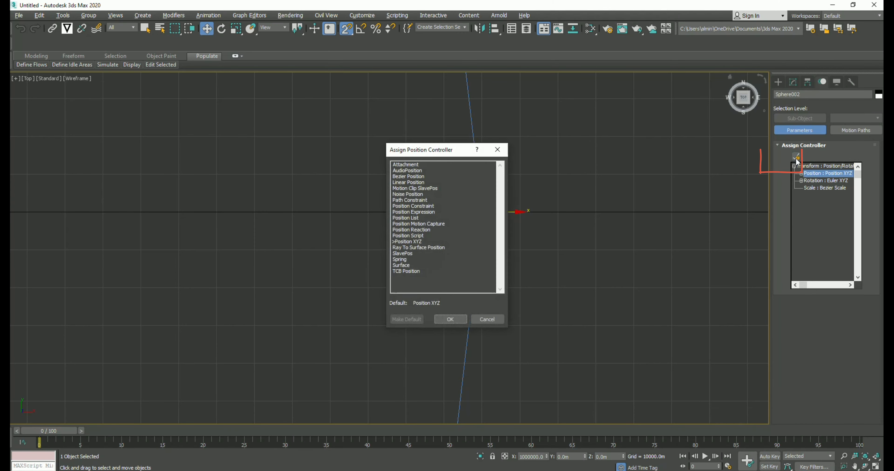
double_click(421, 201)
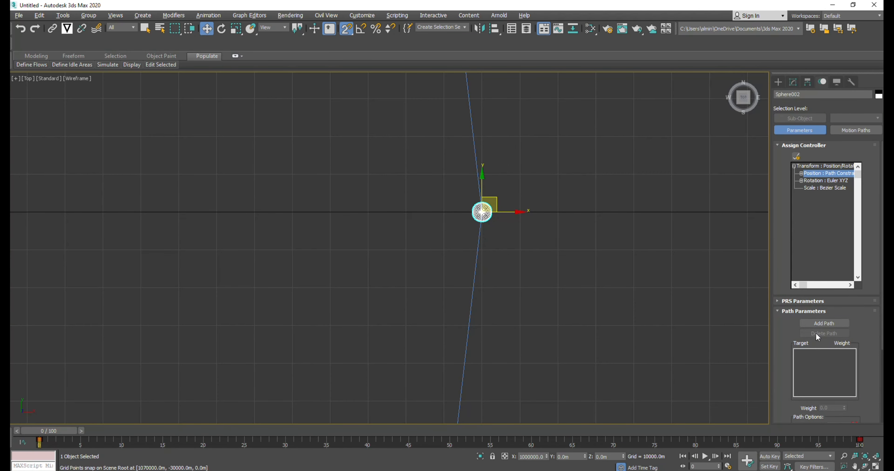
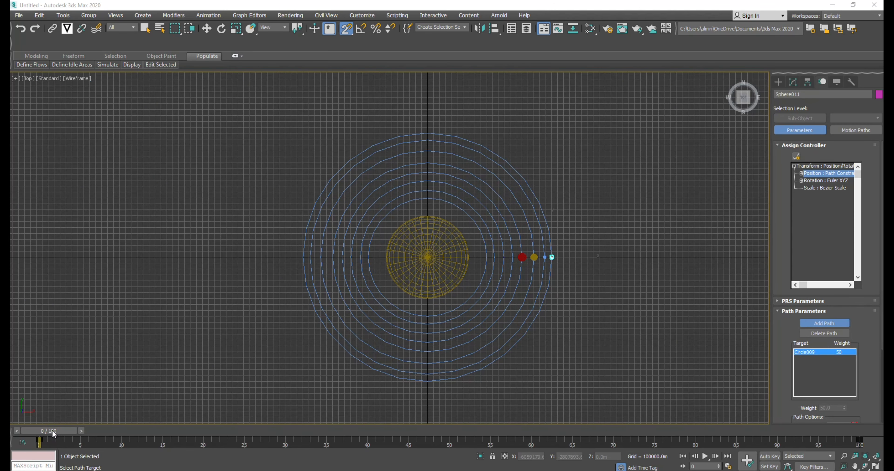
Step: Scrub the timeline to frame 58 to preview the planets' orbital motion, and examine the result in the maximized Perspective view
left_click_drag(52, 430, 514, 377)
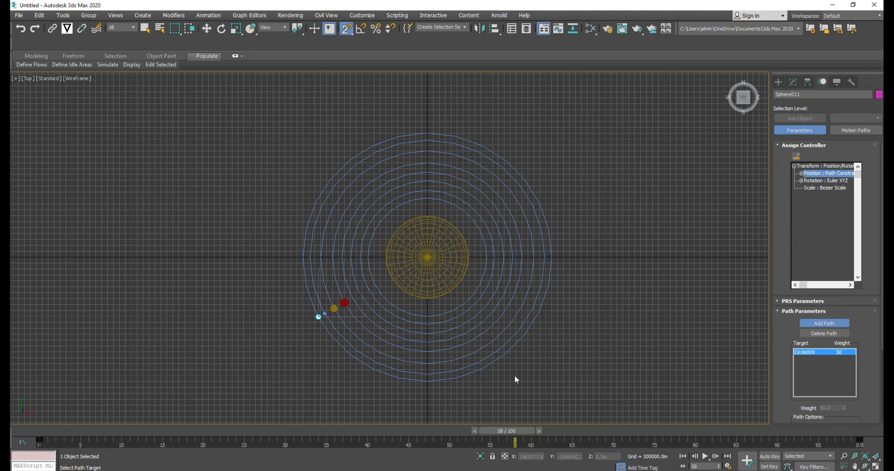
key("alt+w")
left_click(549, 379)
key("w")
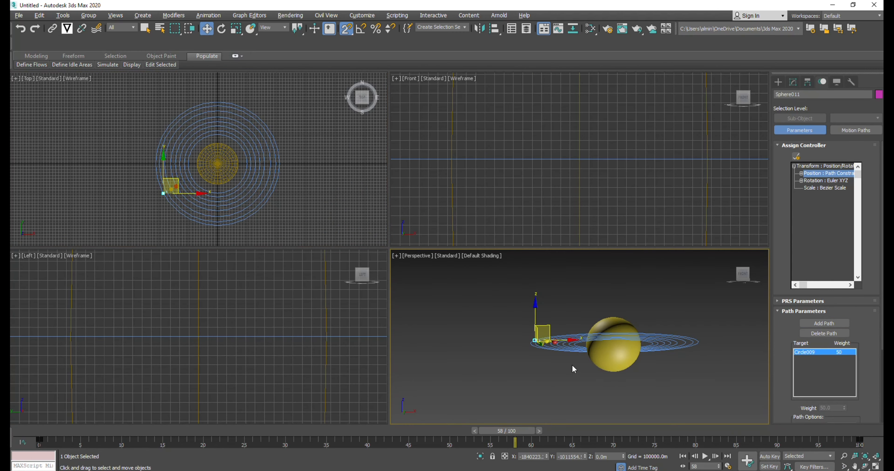
scroll(573, 369, "down", 5)
key("alt+w")
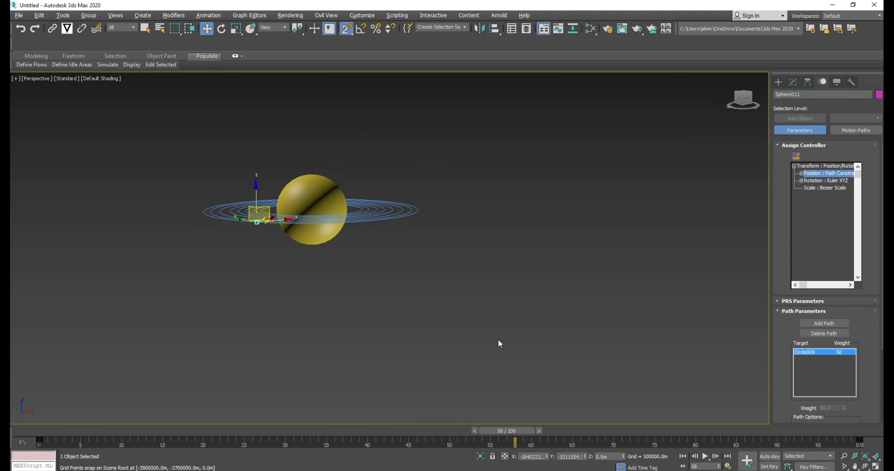
middle_click_drag(498, 342, 463, 279, "alt")
scroll(566, 297, "up", 2)
Step: Hide the selected orbit circles in the Perspective view and scrub the timeline to preview the planets moving around the Sun
left_click_drag(447, 190, 426, 172)
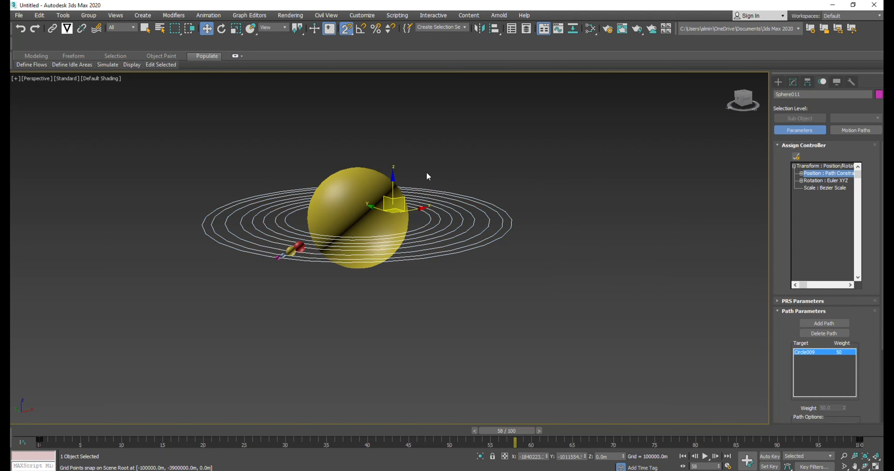
right_click(443, 207)
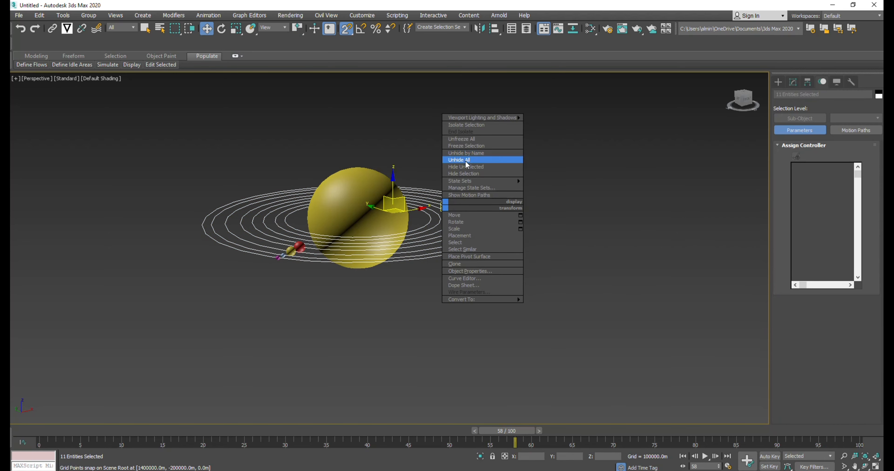
left_click(470, 174)
middle_click_drag(379, 299, 446, 292, "alt")
middle_click_drag(445, 292, 641, 280)
left_click_drag(517, 437, 566, 361)
key("w")
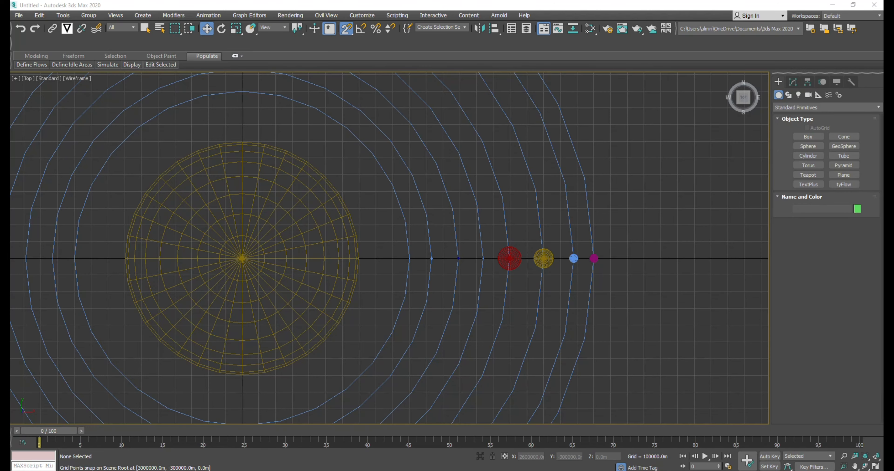
Step: Create a TextPlus object on the XZ plane at the centre of the Mercury sphere in the Top view
middle_click_drag(689, 293, 654, 288)
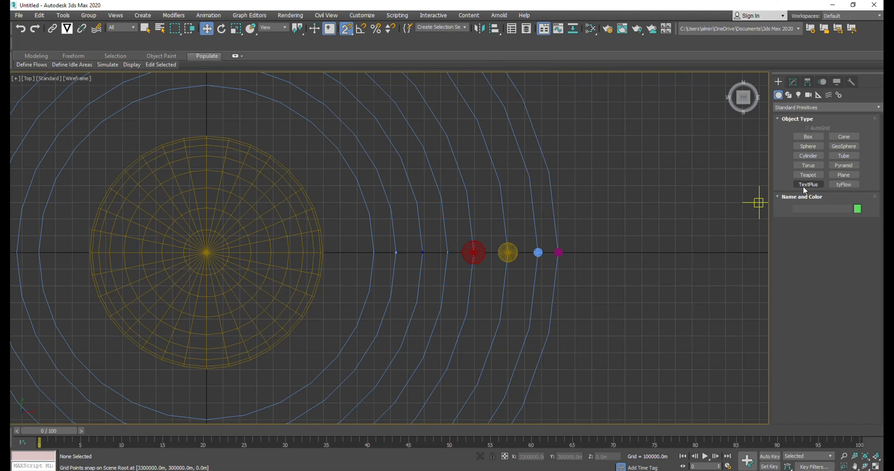
left_click(811, 185)
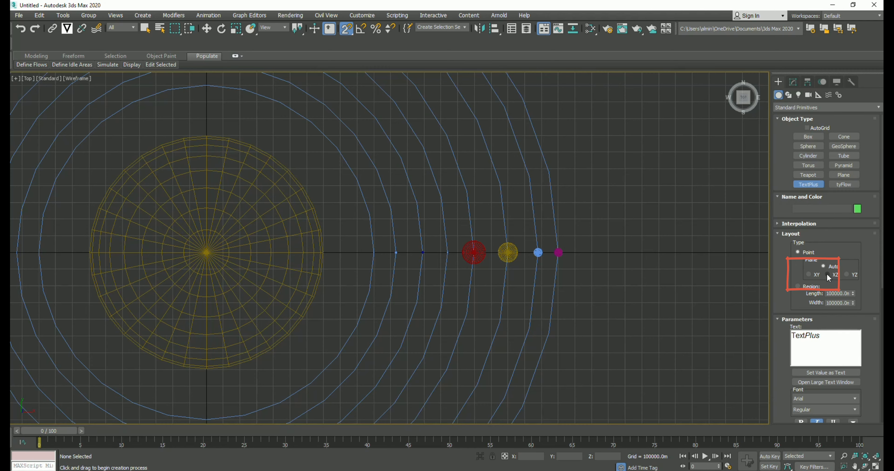
left_click(828, 275)
middle_click_drag(541, 272, 599, 256)
scroll(429, 239, "up", 15)
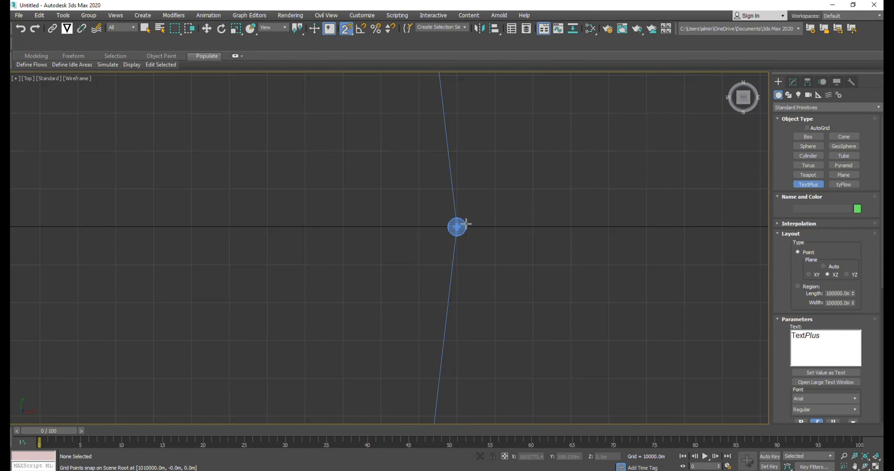
left_click(460, 233)
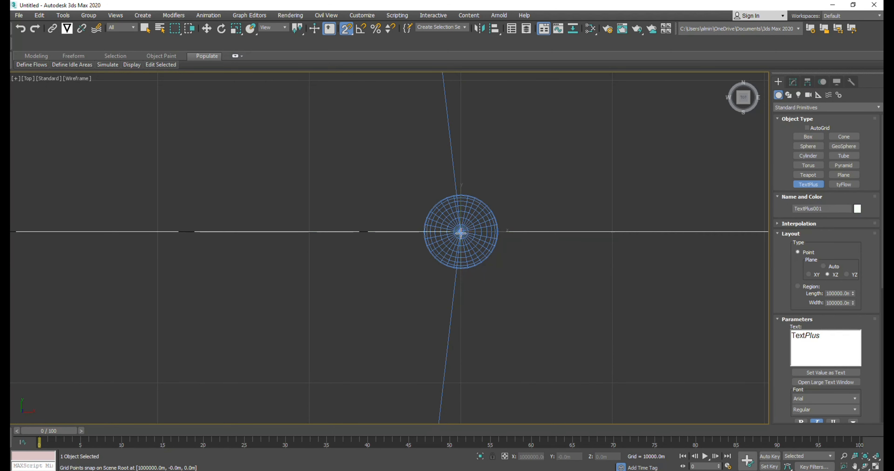
scroll(473, 242, "down", 6)
scroll(475, 244, "down", 2)
middle_click_drag(405, 251, 234, 249)
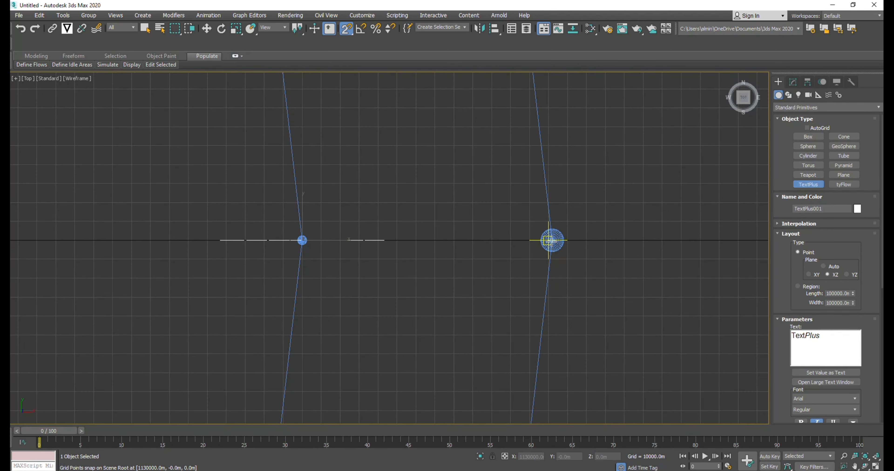
scroll(549, 240, "up", 8)
scroll(575, 243, "down", 8)
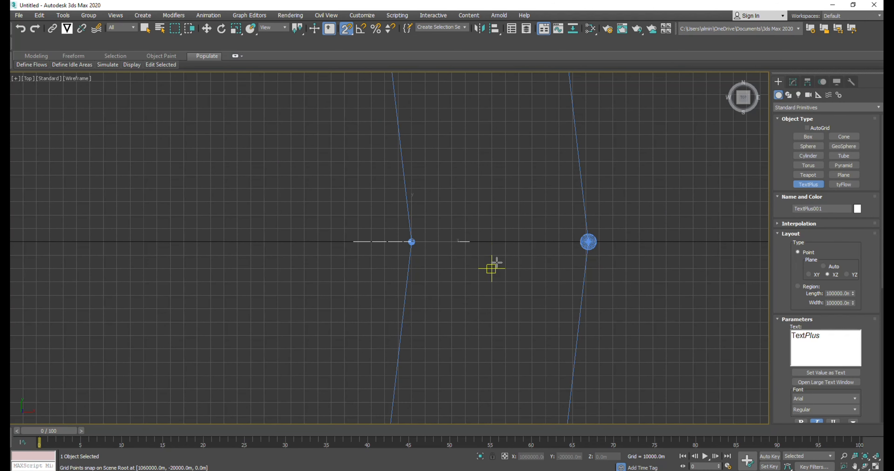
key("w")
left_click_drag(488, 271, 424, 218)
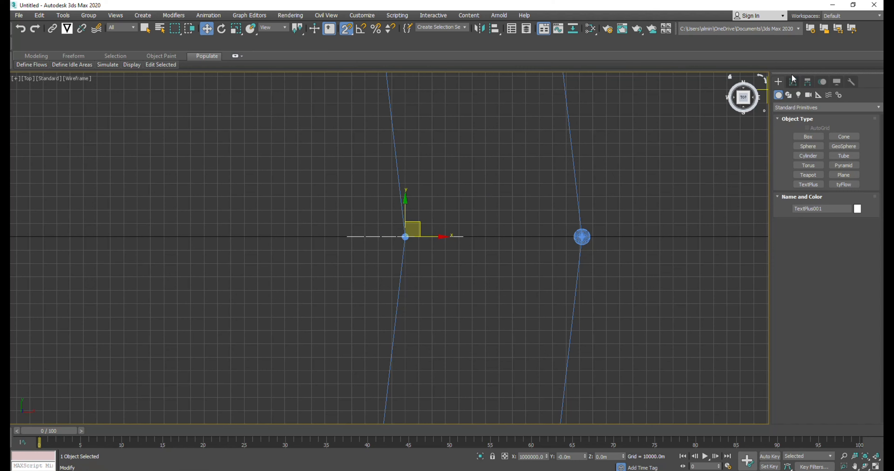
Step: Replace the TextPlus object's default text with "Mercury" and a second line reading "Radius:"
left_click(792, 82)
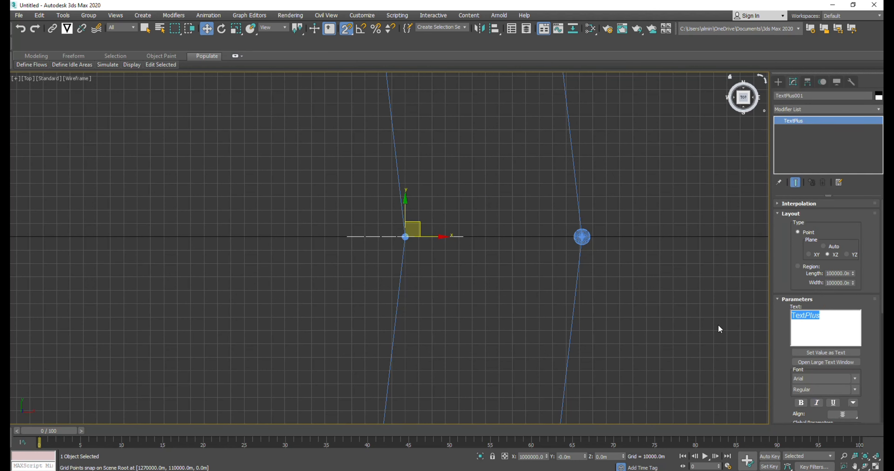
left_click(496, 332)
left_click_drag(473, 273, 390, 199)
left_click(503, 276)
left_click_drag(501, 268, 434, 209)
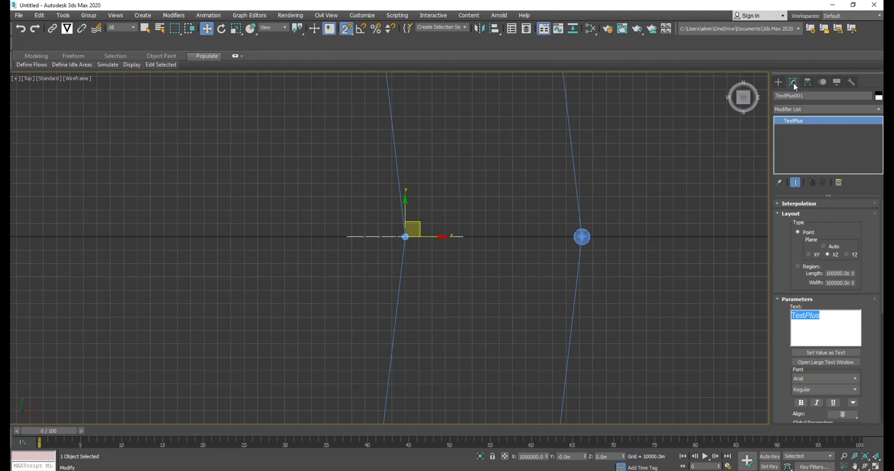
left_click_drag(829, 318, 752, 316)
type("Mer")
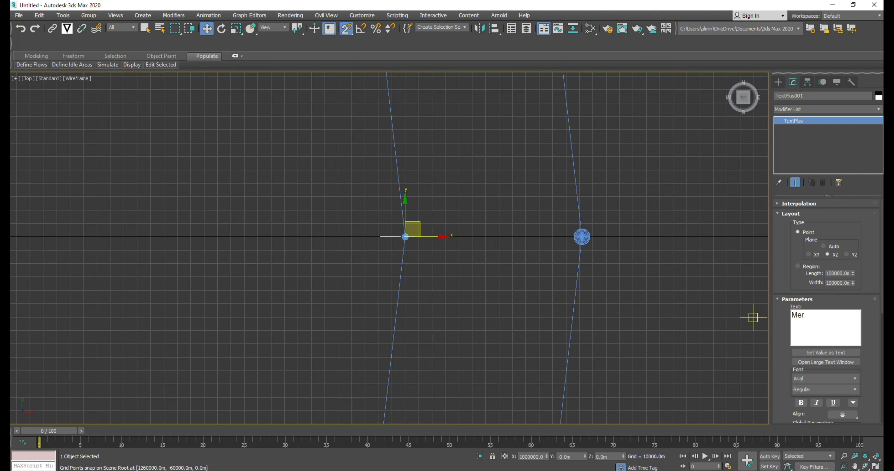
type("cury")
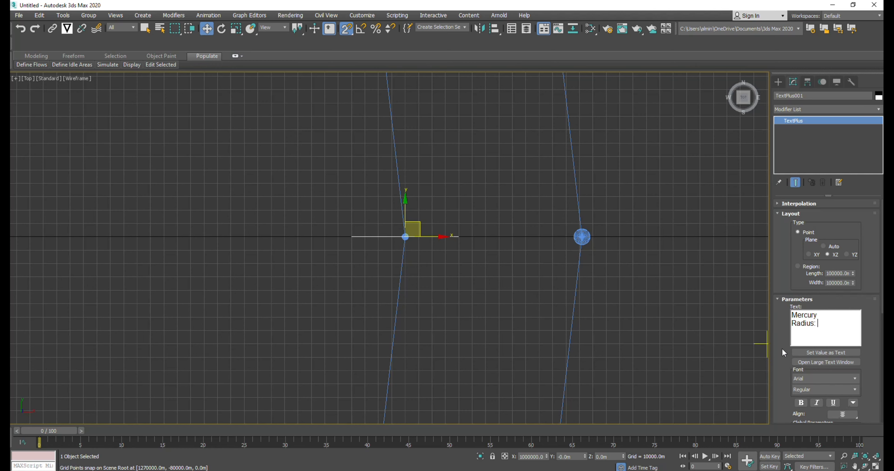
Step: Define an expression value for the label by picking the Radius parameter of the Mercury sphere from the scene
left_click(827, 353)
left_click_drag(477, 168, 248, 103)
left_click(265, 138)
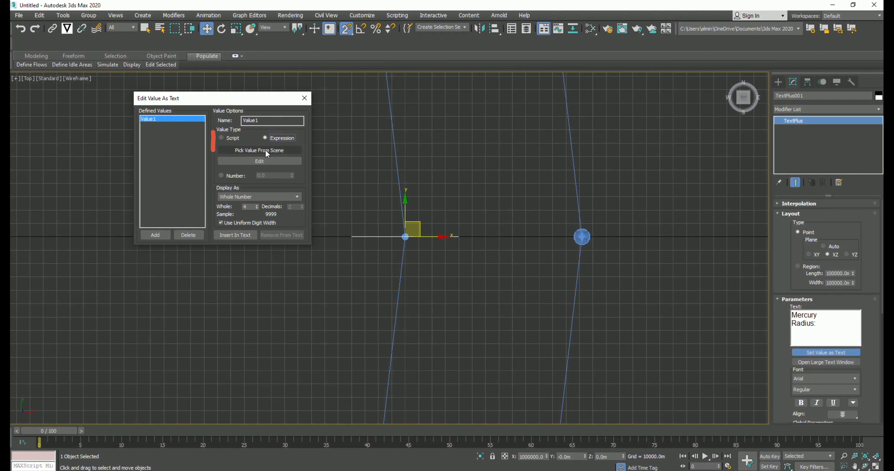
left_click(266, 150)
scroll(409, 240, "up", 10)
mouse_move(422, 241)
middle_mouse_down()
mouse_move(509, 234)
mouse_move(511, 246)
middle_mouse_up()
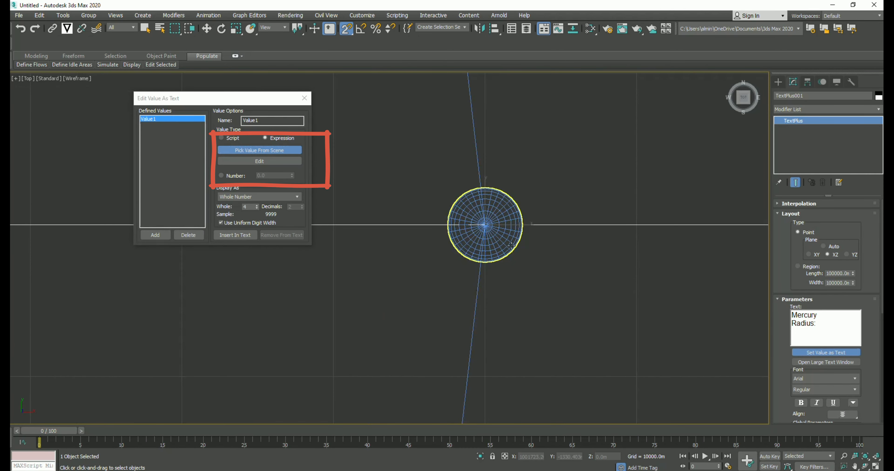
left_click(511, 247)
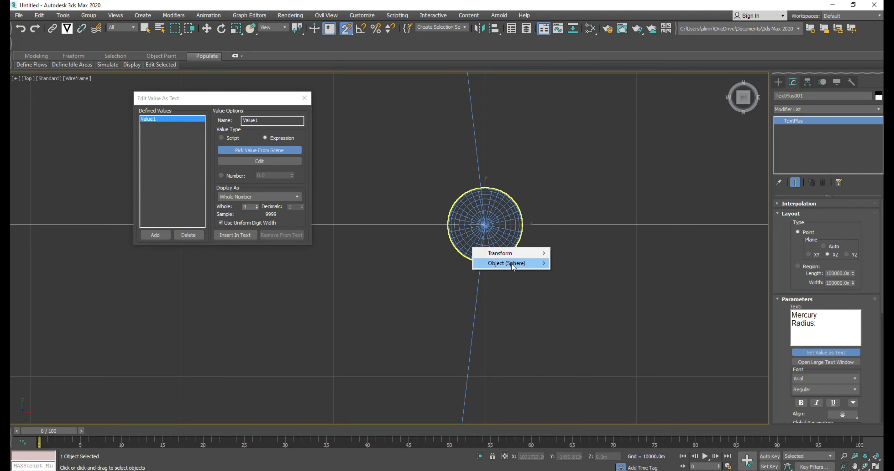
mouse_move(511, 265)
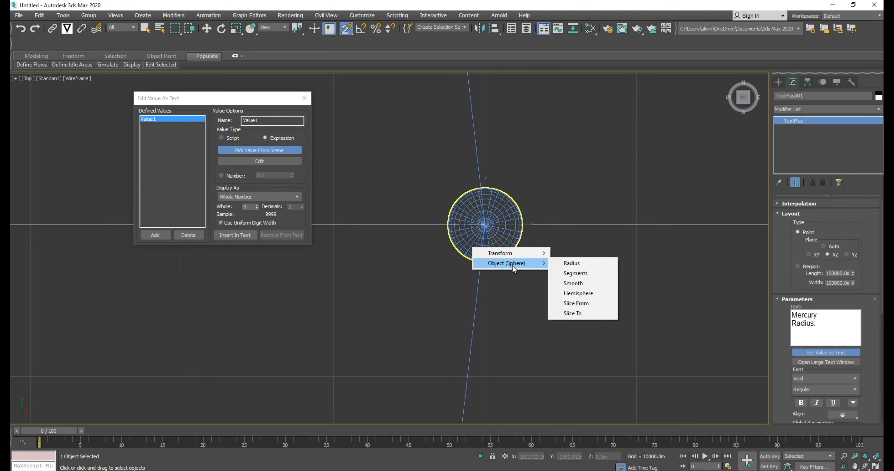
left_click(576, 264)
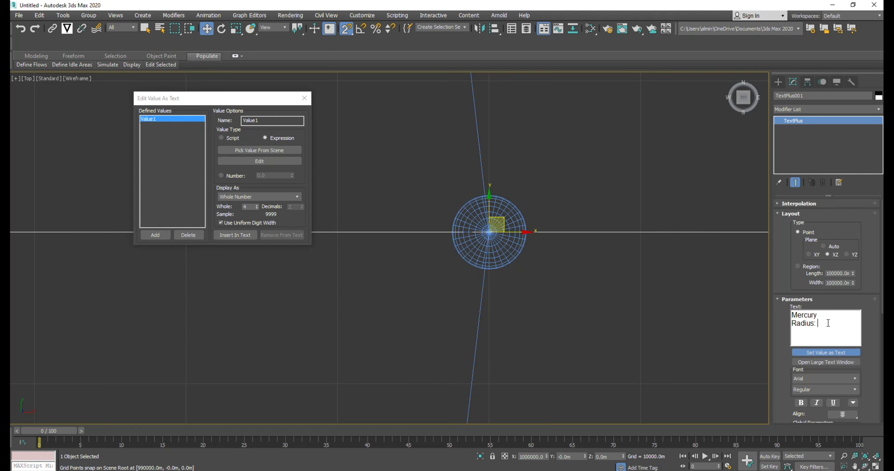
Step: Insert Value1 after "Radius:" in the label text and show it as Display Units
left_click(242, 238)
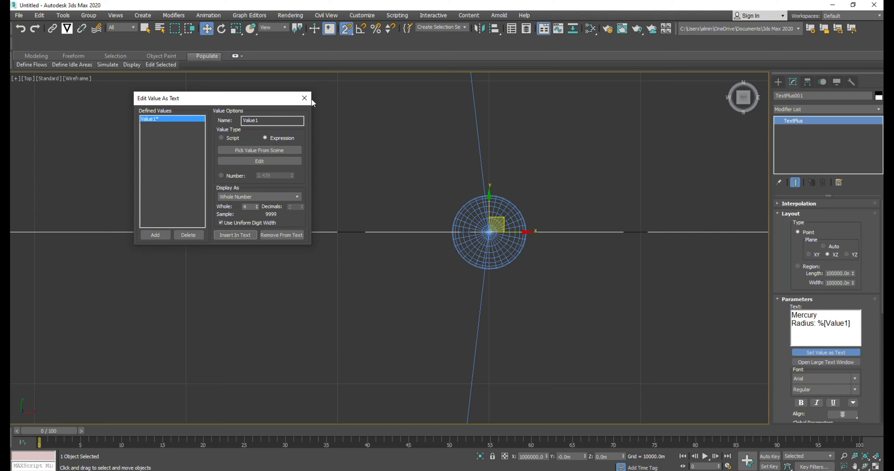
left_click(278, 196)
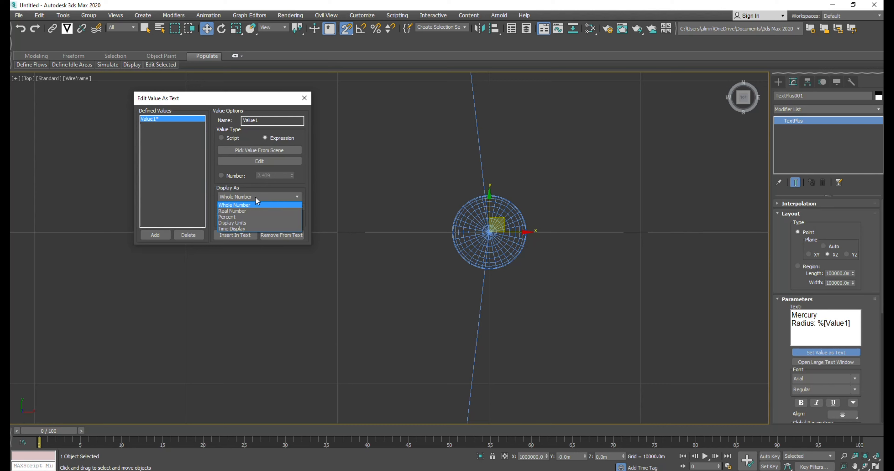
left_click(251, 223)
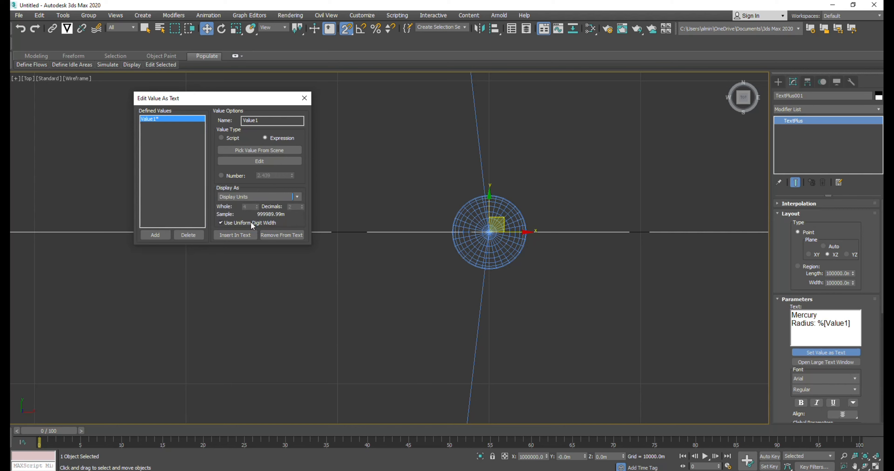
key("Escape")
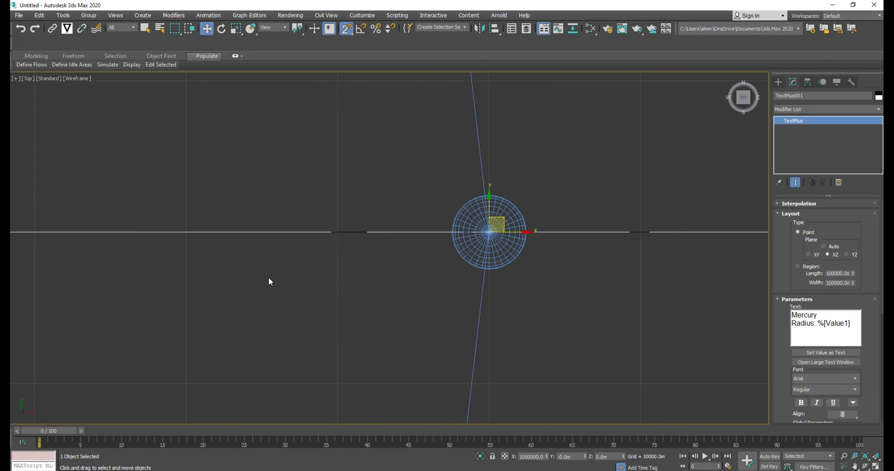
Step: Lock the selection on the Mercury label and move it up above its sphere in the Perspective view
key("space")
key("alt+w")
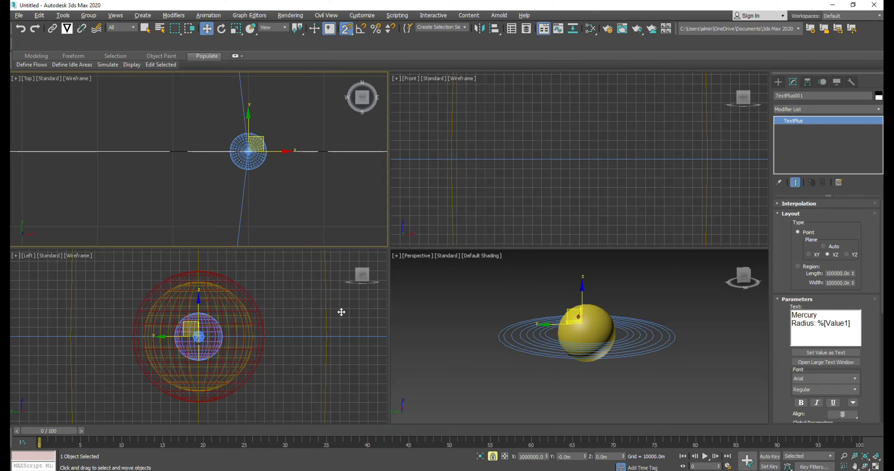
middle_click_drag(604, 327, 760, 323)
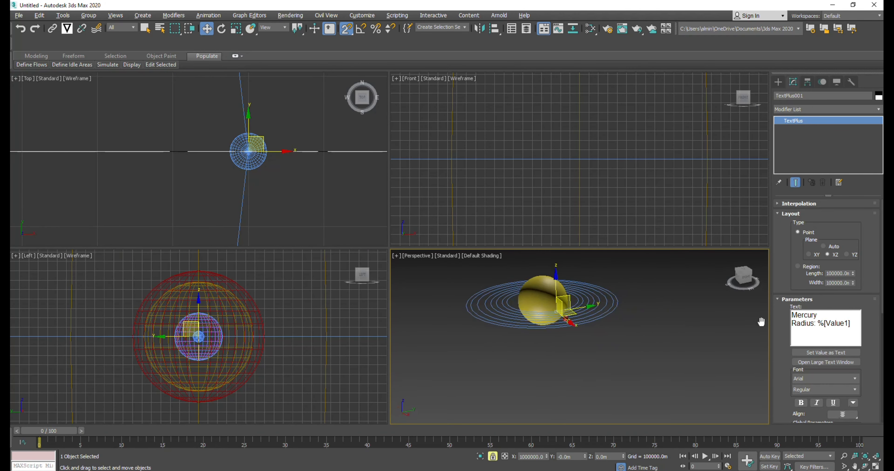
middle_click_drag(576, 321, 622, 325, "alt")
scroll(558, 328, "up", 7)
scroll(556, 329, "up", 4)
middle_click_drag(557, 329, 517, 343)
middle_click_drag(517, 342, 535, 334, "alt")
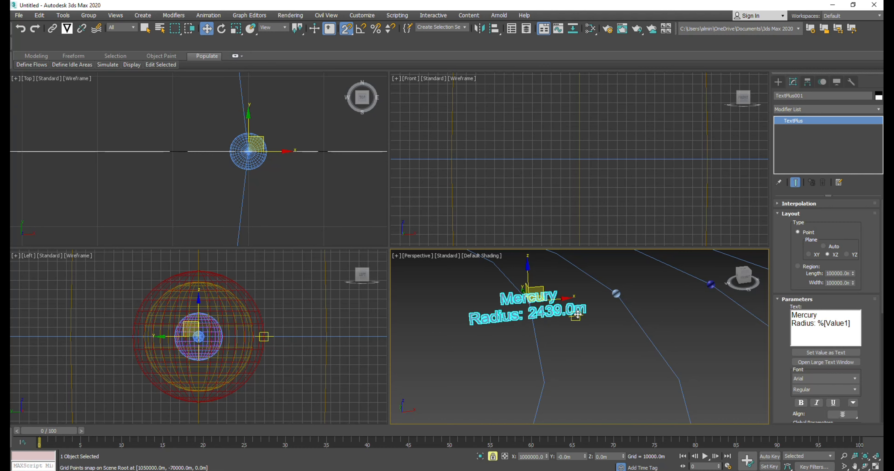
middle_click_drag(596, 344, 571, 351, "alt")
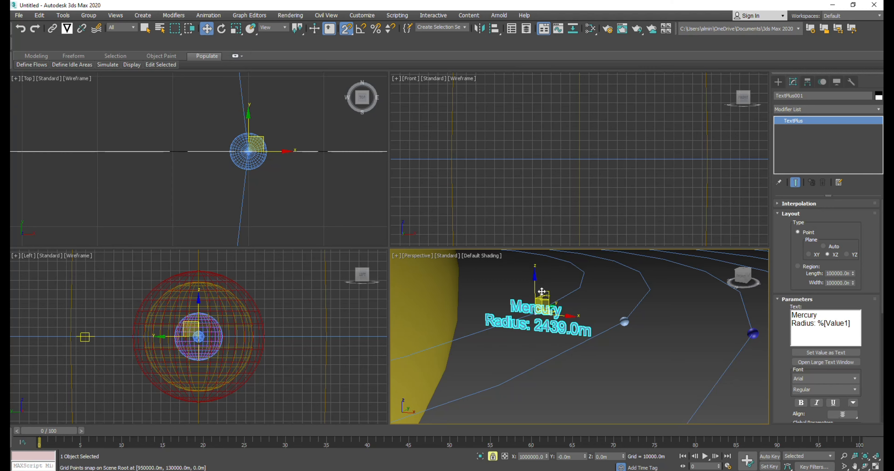
mouse_move(539, 292)
left_mouse_down()
mouse_move(536, 268)
mouse_move(535, 287)
left_mouse_up()
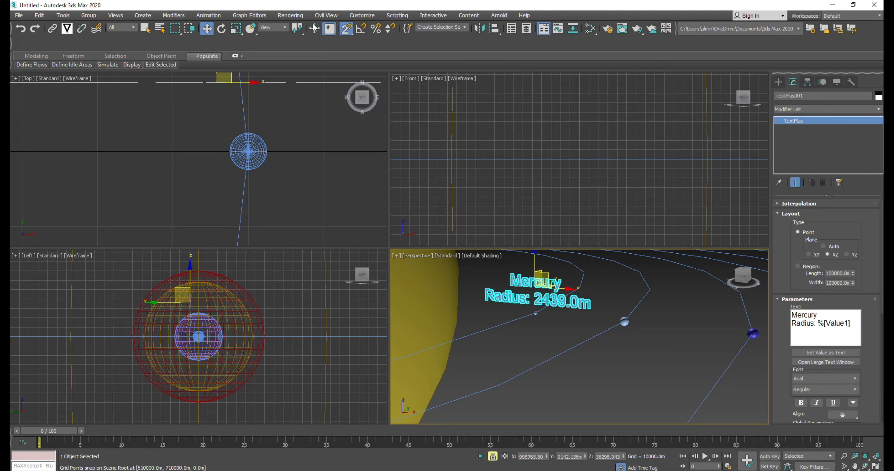
Step: Scale the Mercury label uniformly to about 65% and lower it closer to its sphere
left_click(236, 29)
left_click_drag(541, 284, 540, 307)
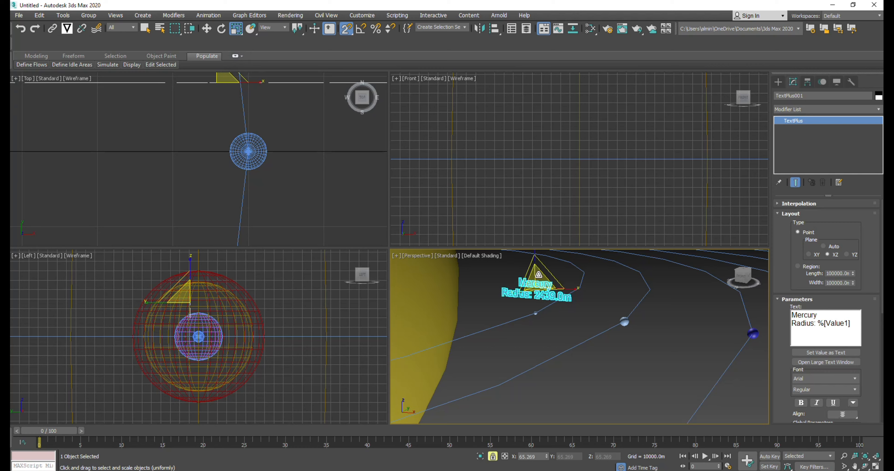
mouse_move(160, 64)
key("w")
left_click_drag(536, 257, 535, 292)
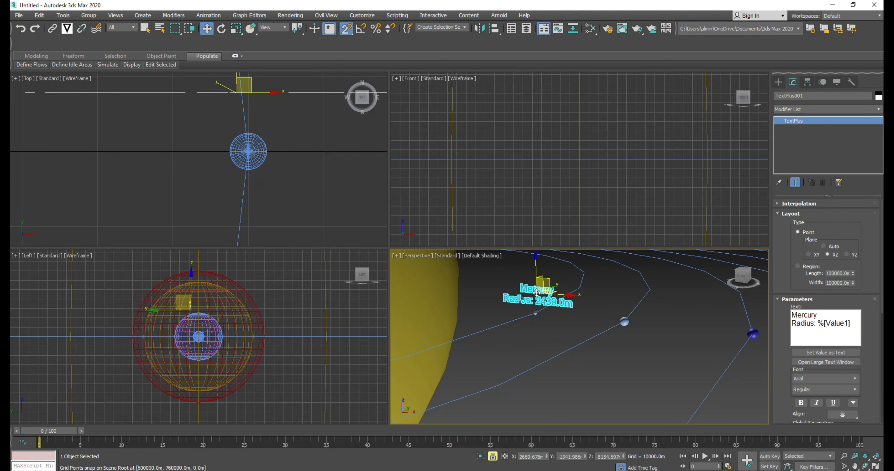
Step: Move the Mercury label in the Top view so it lines up with the centre of the Mercury sphere
middle_click(308, 177)
key("alt+w")
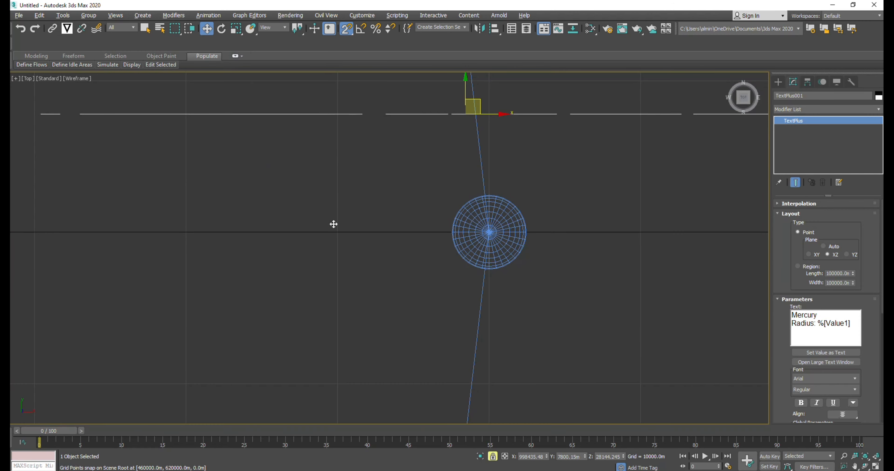
scroll(491, 271, "down", 6)
middle_click_drag(492, 259, 470, 246)
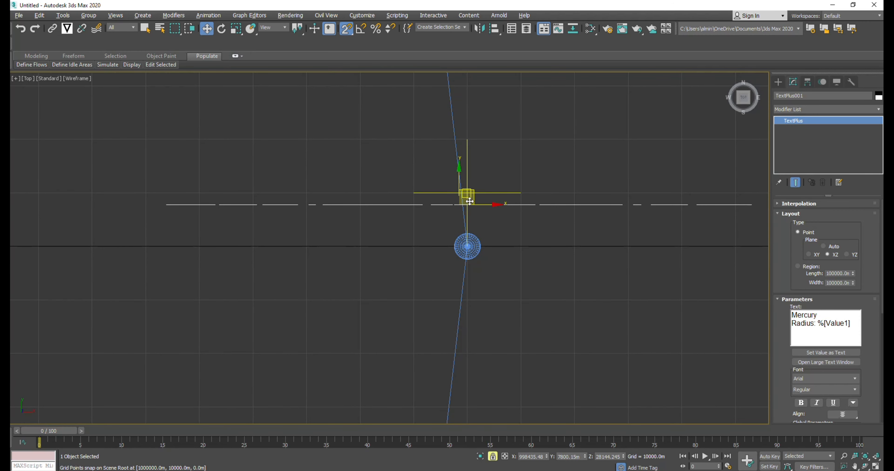
left_click_drag(470, 201, 468, 244)
Step: Clone the Mercury label as one independent copy and place it at the centre of the Venus sphere in the Top view
scroll(527, 266, "down", 4)
middle_click_drag(526, 265, 336, 238)
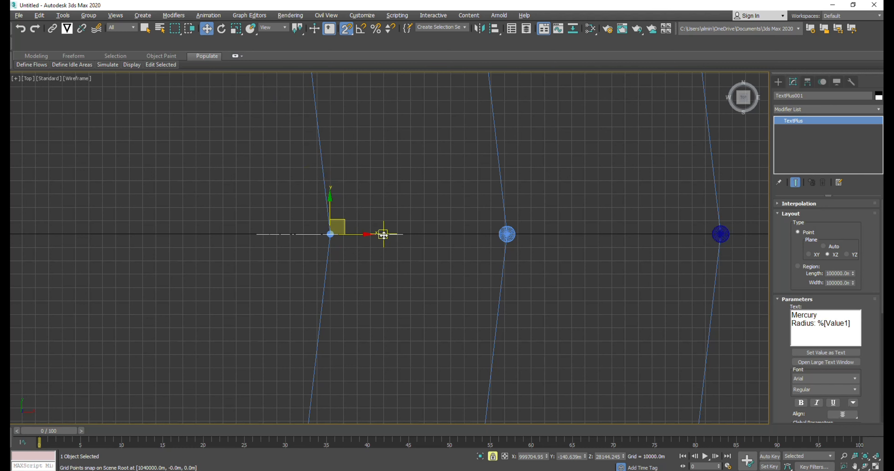
mouse_move(383, 235)
left_mouse_down("shift")
mouse_move(410, 241)
mouse_move(379, 242)
left_mouse_up("shift")
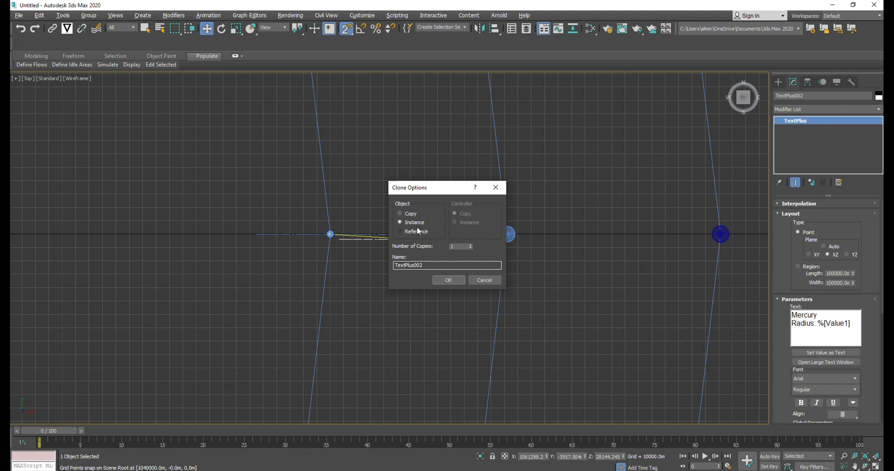
left_click(406, 214)
left_click(452, 281)
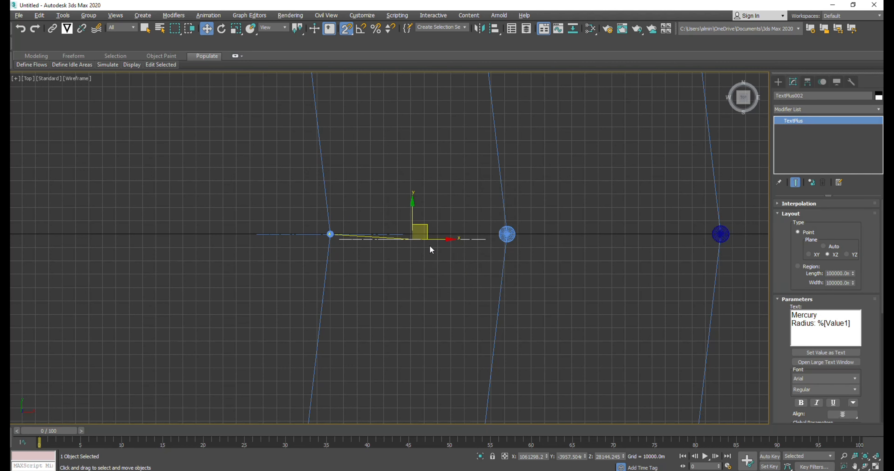
left_click_drag(419, 237, 506, 235)
Step: Replace the planet name in the copied label's text with "Venus"
middle_click_drag(532, 268, 397, 269)
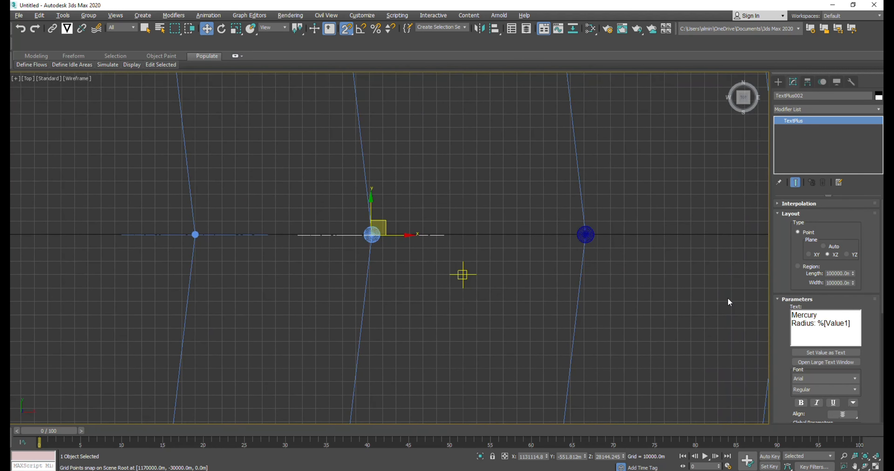
left_click_drag(822, 314, 774, 315)
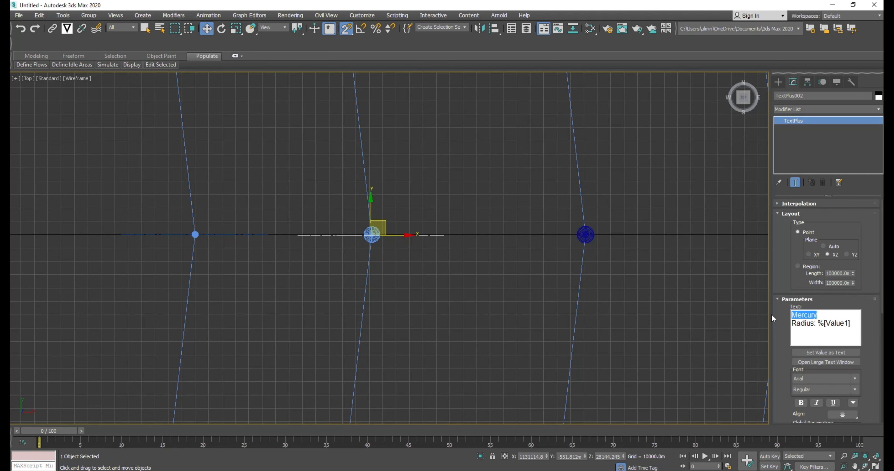
type("Venus")
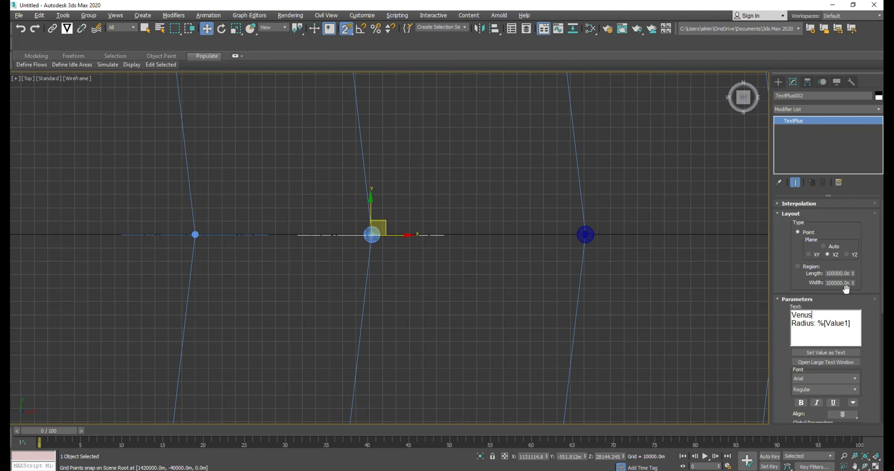
Step: Relink Value1 of the Venus label to the Radius parameter of the Venus sphere, keeping Display Units as the format
left_click(825, 353)
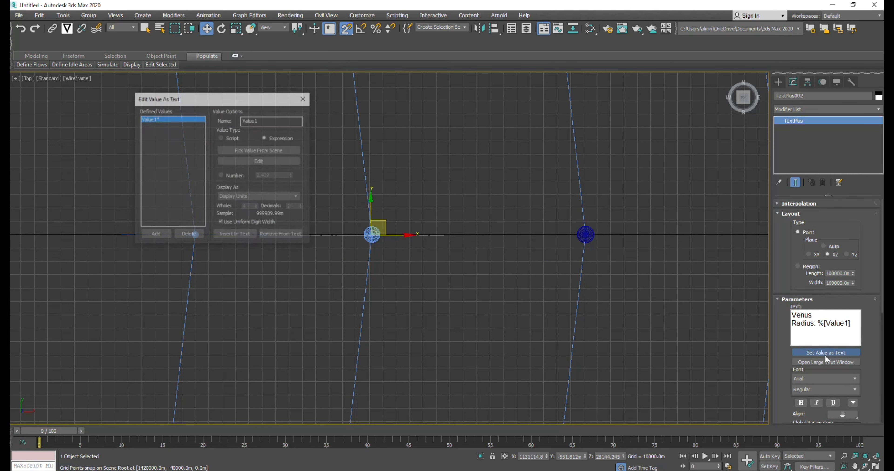
left_click(249, 150)
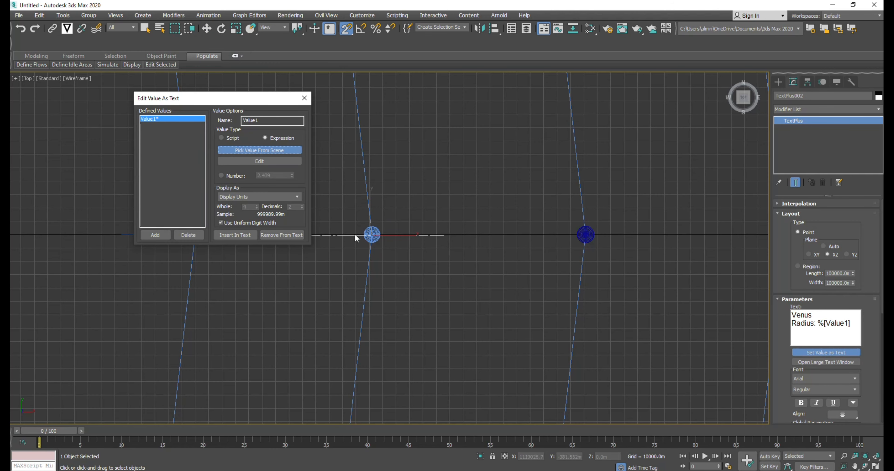
scroll(393, 233, "up", 5)
left_click(396, 232)
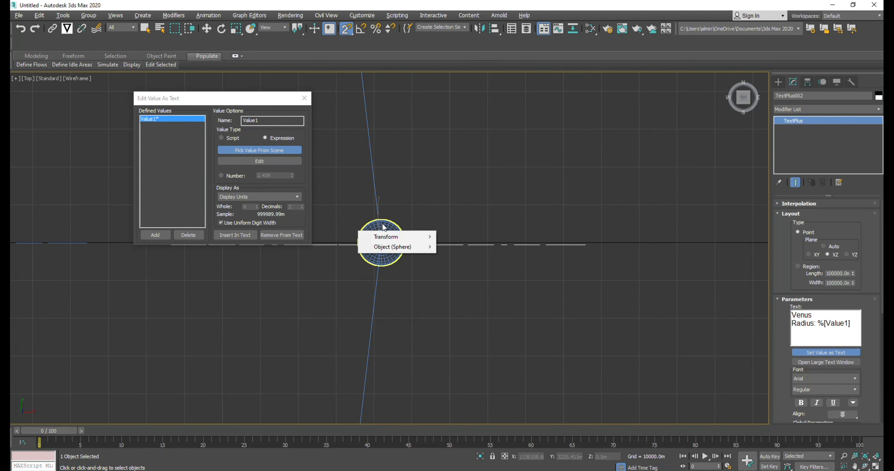
mouse_move(399, 247)
left_click(451, 247)
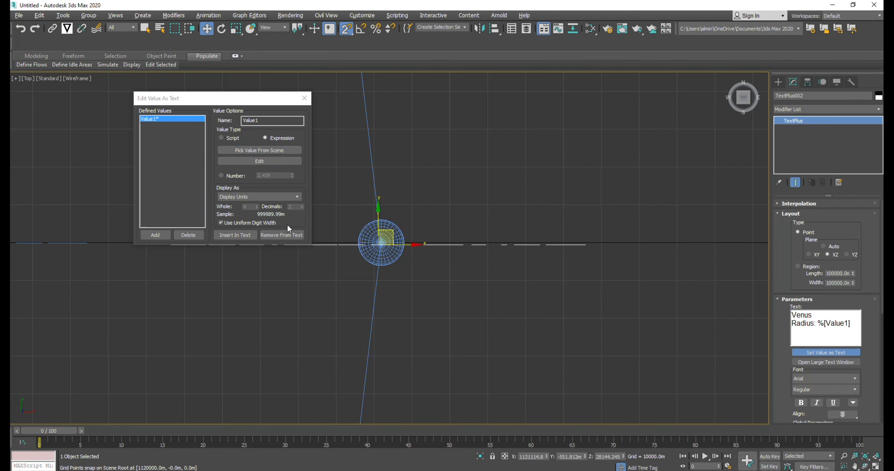
left_click(254, 197)
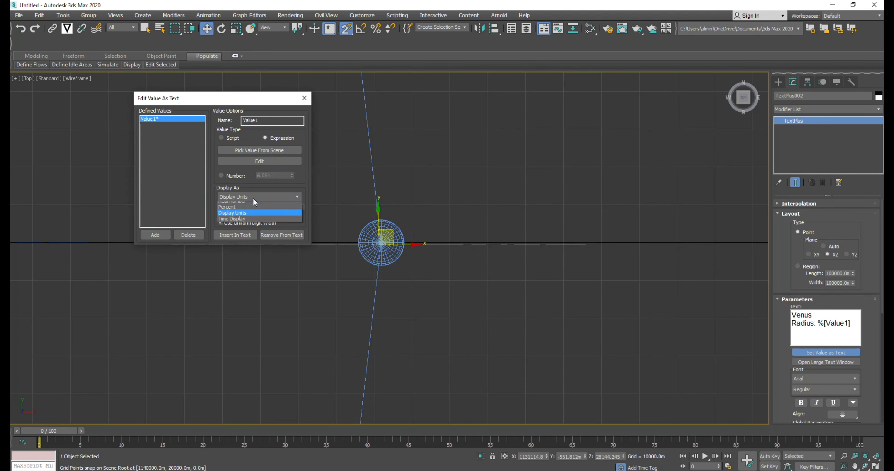
left_click(253, 198)
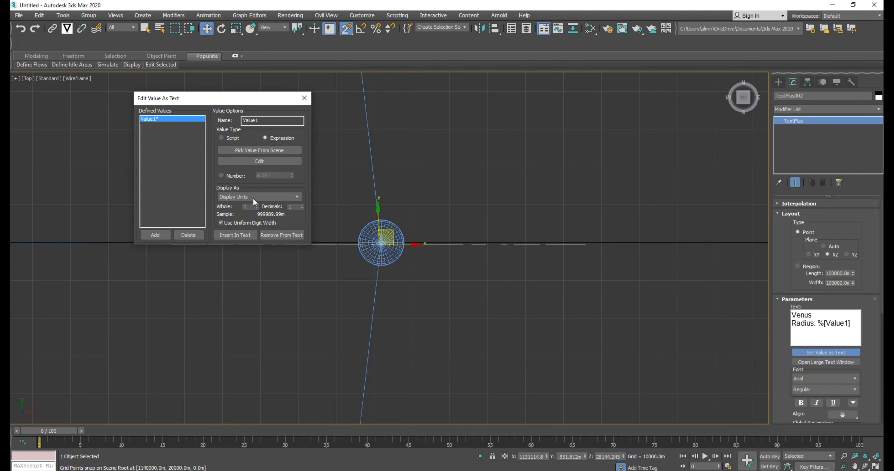
left_click(304, 98)
Step: Deselect the Venus label and check the Mercury and Venus labels above their spheres in the Perspective view
key("alt+w")
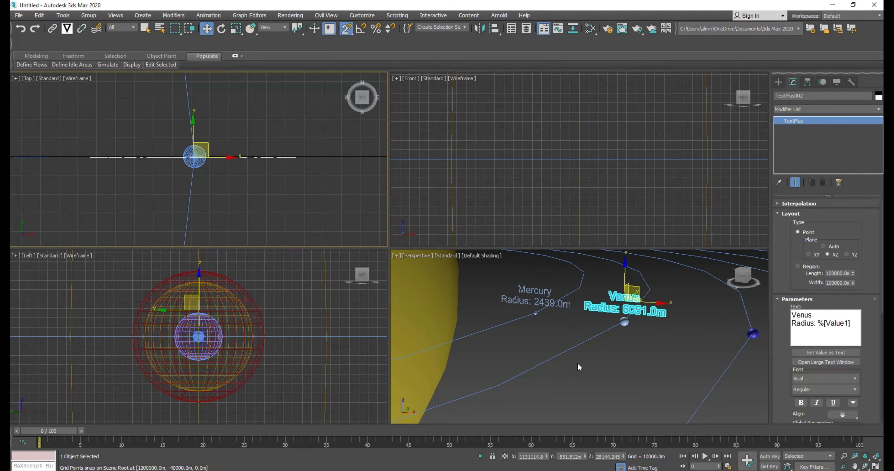
scroll(609, 334, "down", 3)
middle_click_drag(611, 335, 585, 312)
scroll(552, 313, "up", 5)
left_click(629, 364)
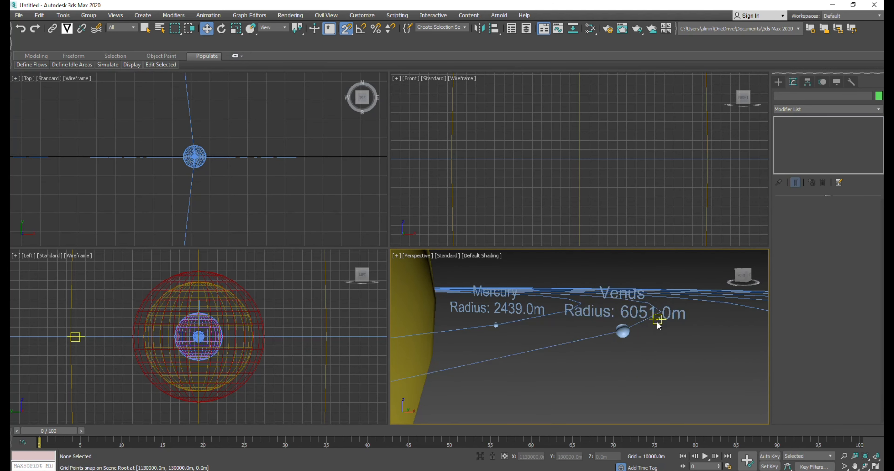
scroll(653, 383, "down", 5)
middle_click_drag(619, 324, 601, 348)
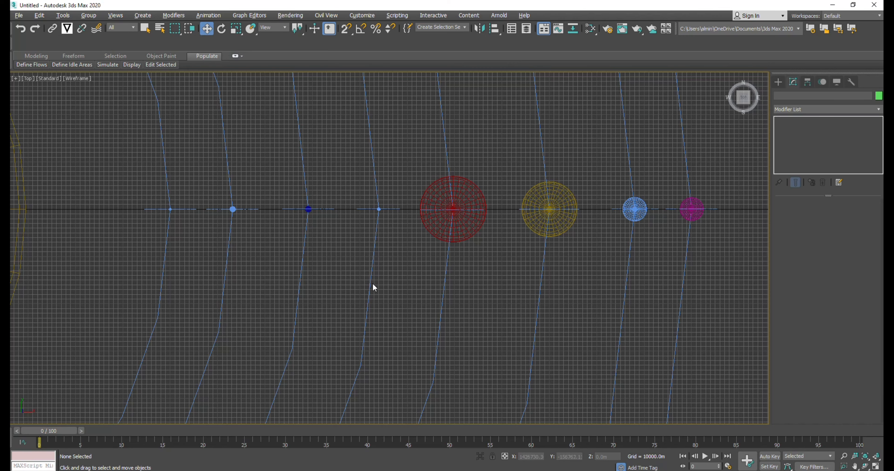
Step: Examine the name and radius labels of all planets from Mercury to Neptune in the maximized Perspective view
key("alt+w")
key("alt+w")
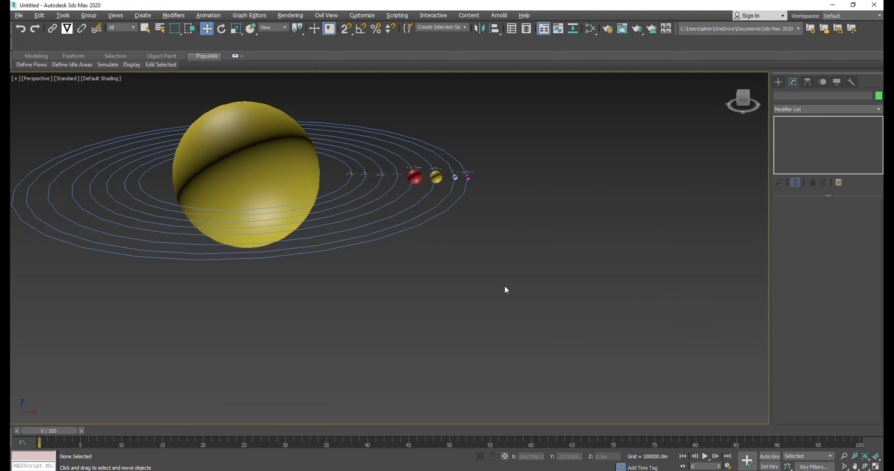
middle_click_drag(504, 285, 523, 310)
scroll(523, 309, "up", 10)
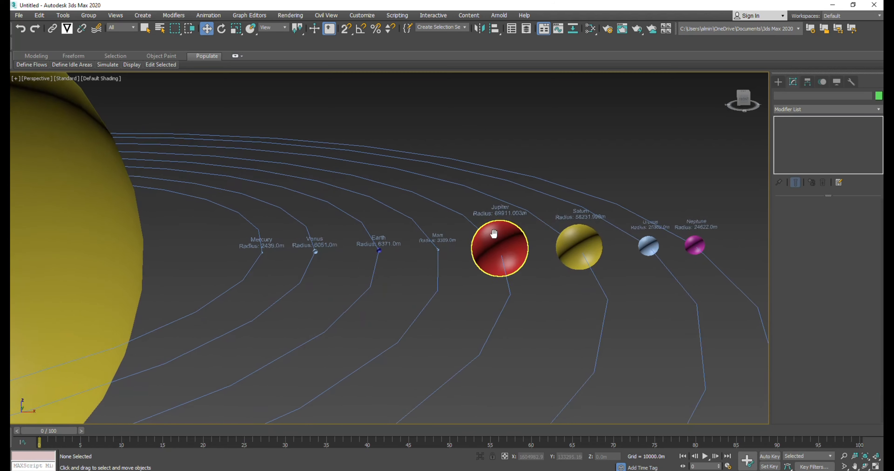
middle_click_drag(474, 277, 509, 191)
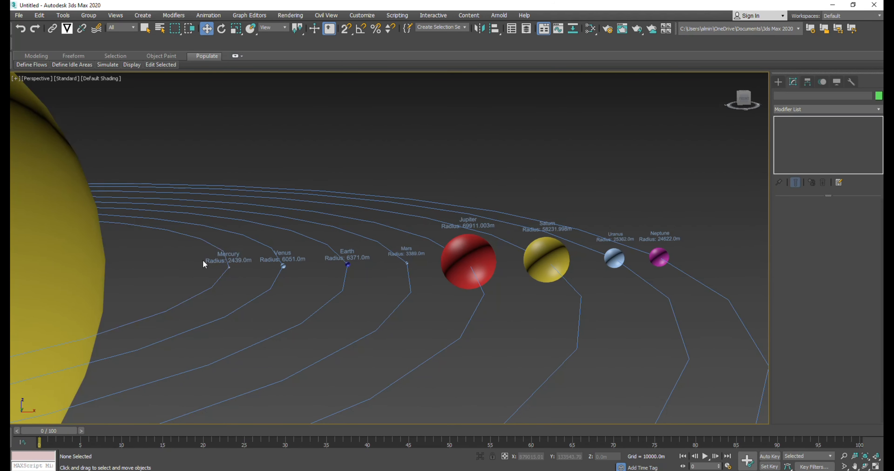
scroll(252, 264, "up", 5)
scroll(251, 264, "down", 4)
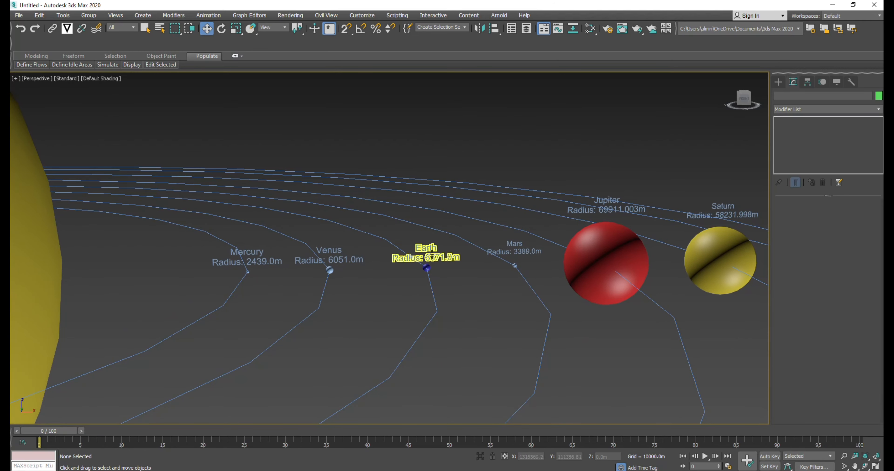
middle_click_drag(436, 255, 424, 257)
scroll(424, 256, "down", 2)
scroll(395, 250, "up", 5)
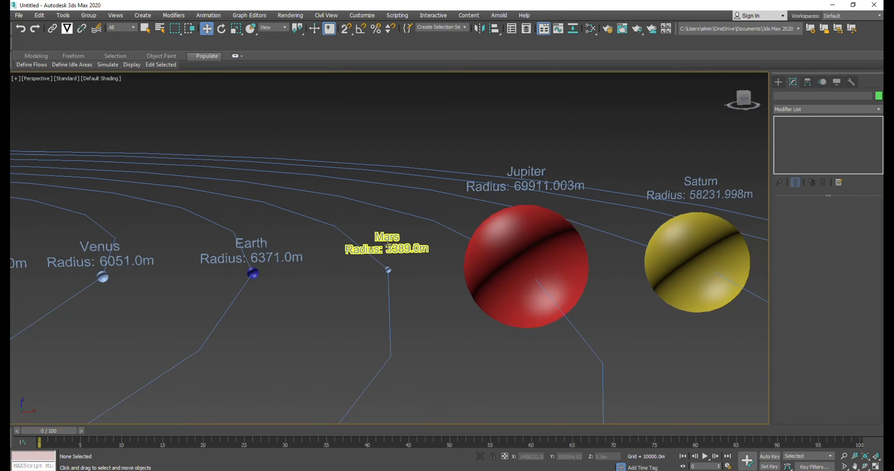
middle_click_drag(616, 251, 373, 258)
middle_click_drag(467, 236, 388, 239)
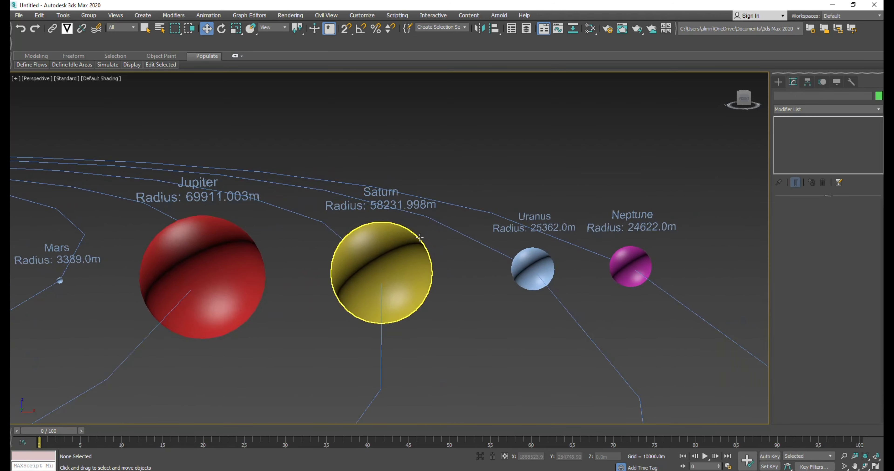
scroll(580, 239, "down", 8)
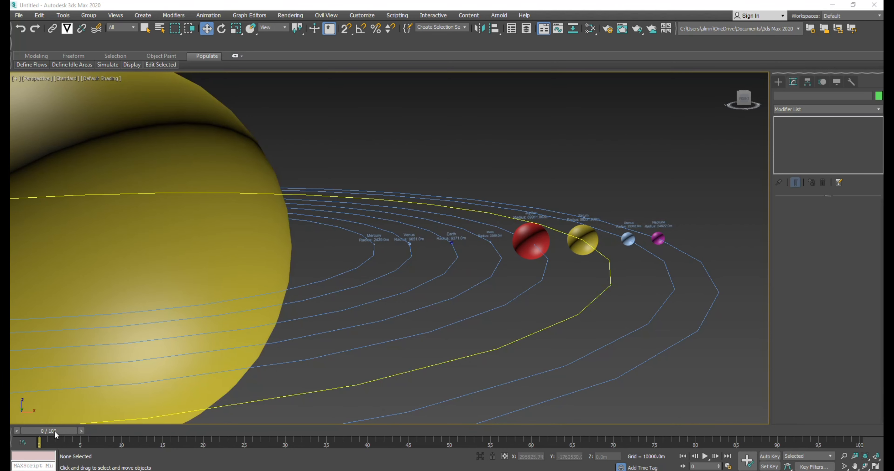
Step: Scrub the animation to frame 7 and back to frame 0 to check whether the labels follow their planets
left_click_drag(57, 431, 110, 425)
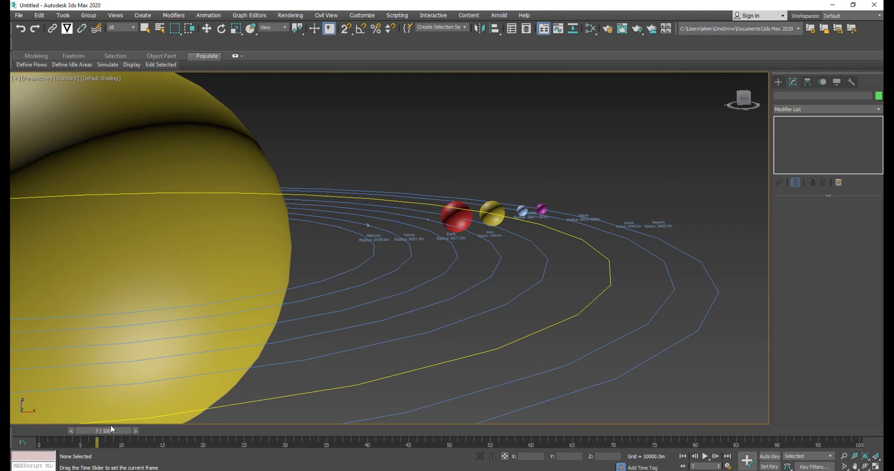
left_click_drag(111, 426, 38, 421)
key("w")
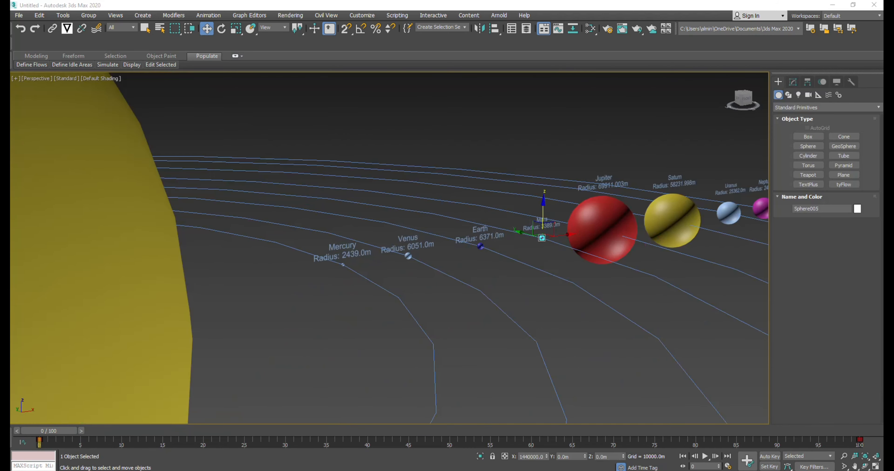
Step: Switch the geometry category to Compound Objects and start a Connect object from the Mars sphere
left_click(802, 107)
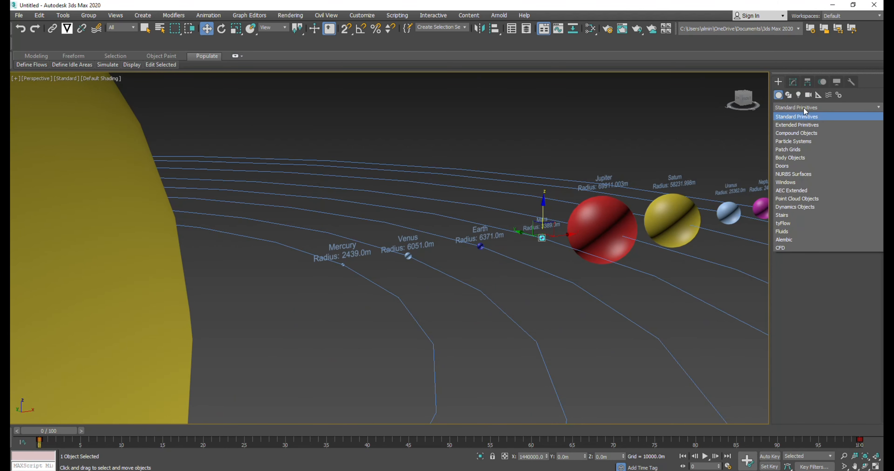
left_click(806, 134)
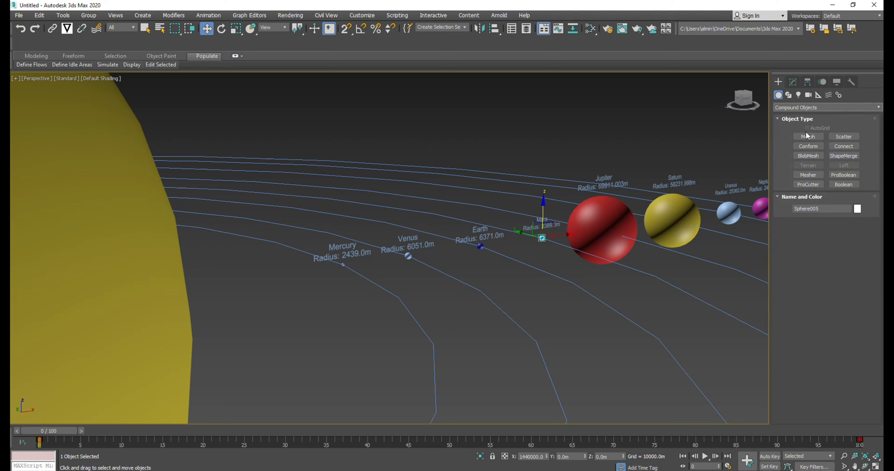
left_click(843, 147)
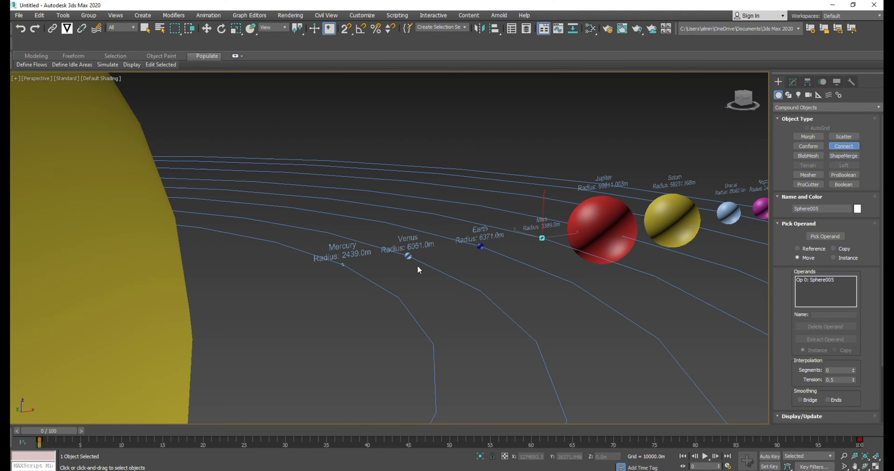
Step: Create a Connect compound object from the Mercury sphere, picking its name and radius label as the operand
scroll(342, 274, "up", 4)
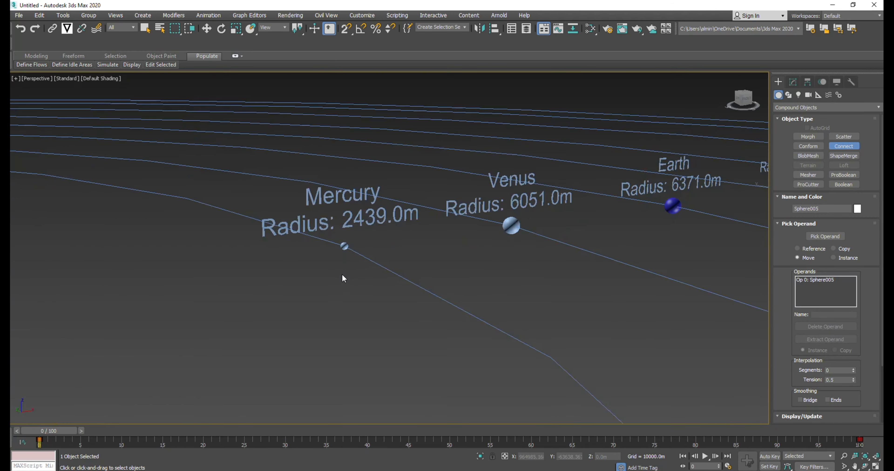
scroll(405, 262, "down", 5)
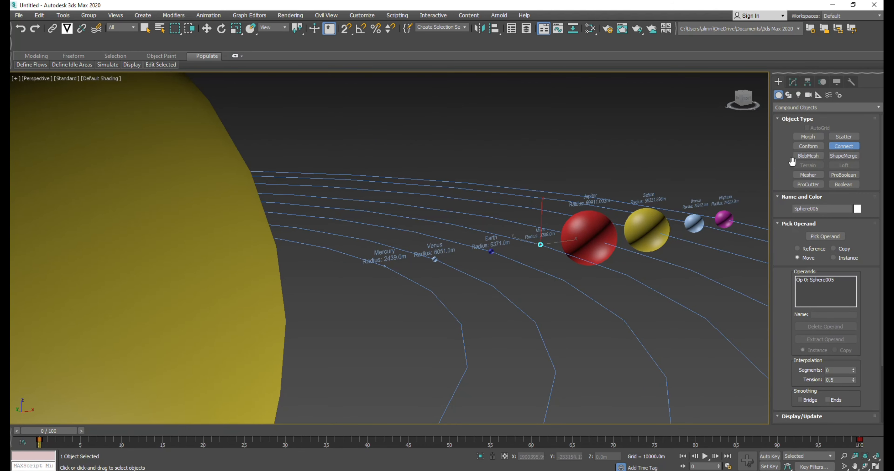
scroll(385, 267, "up", 5)
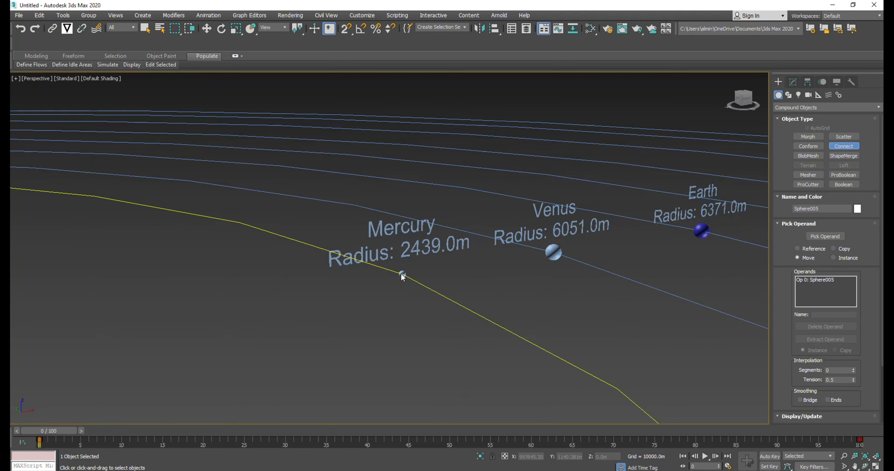
key("w")
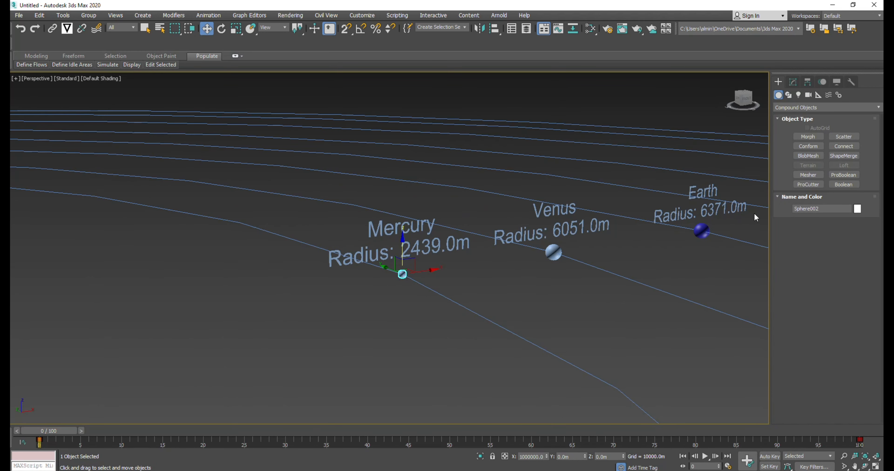
left_click(843, 146)
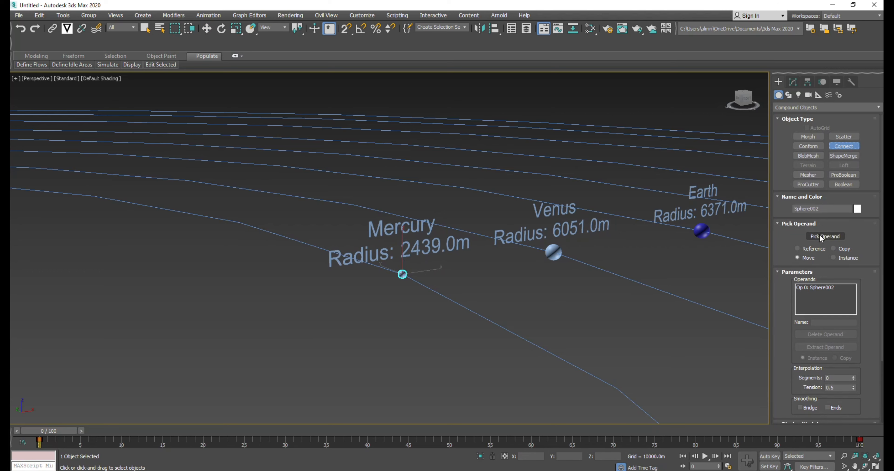
left_click(823, 238)
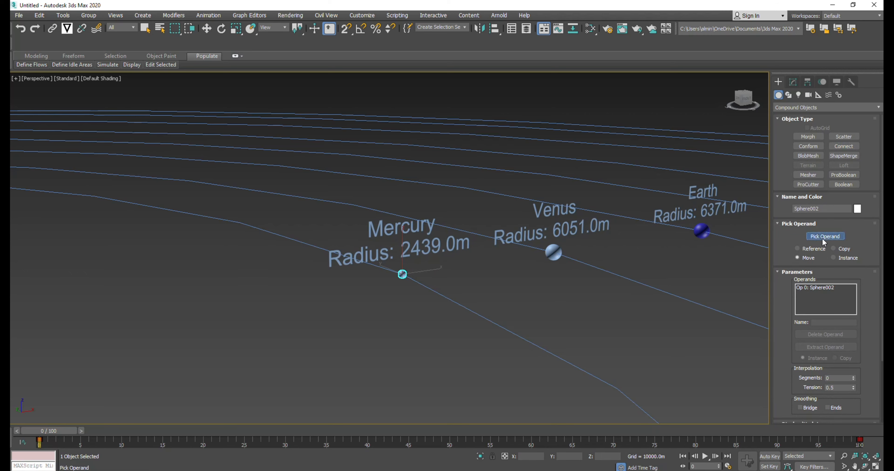
left_click(385, 231)
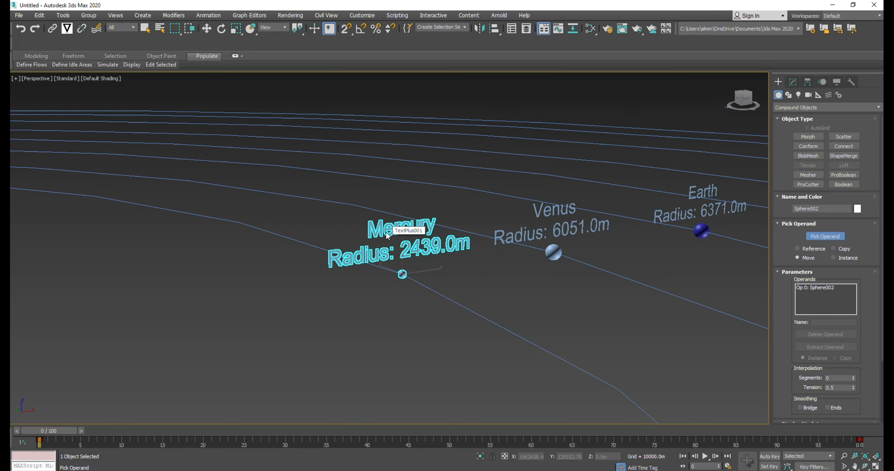
middle_click_drag(527, 267, 475, 269)
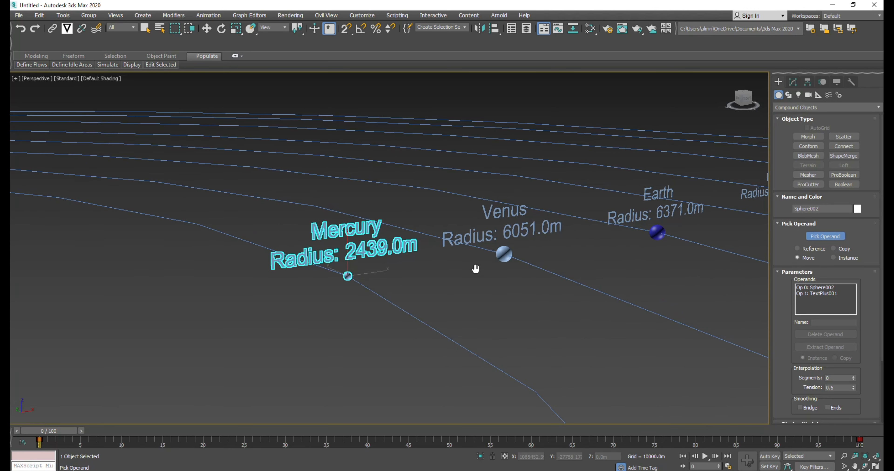
key("w")
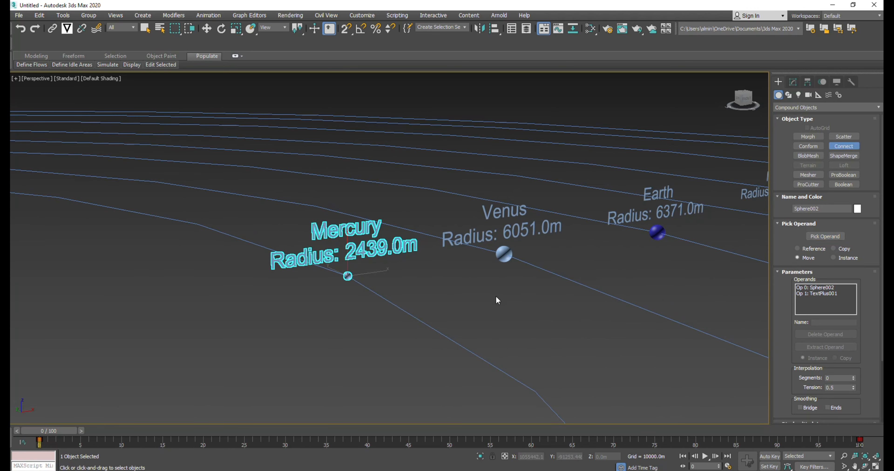
left_click(477, 290)
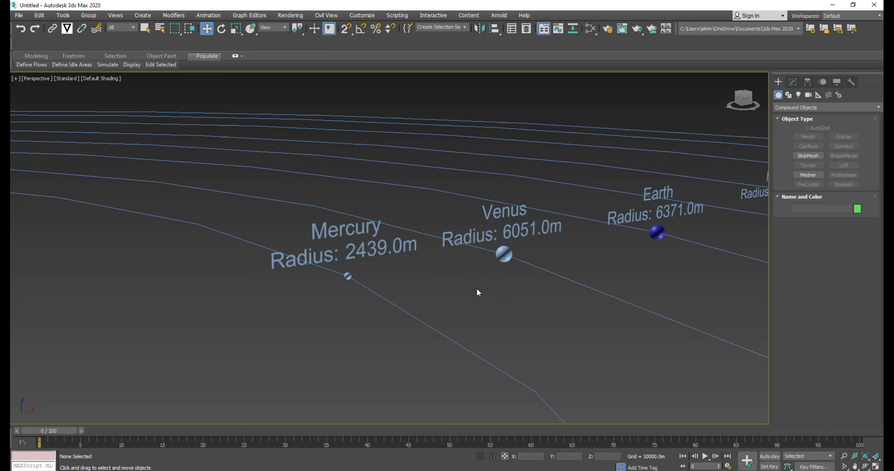
Step: Create a Connect compound object from the Venus sphere, picking the Venus label as the operand
left_click(503, 255)
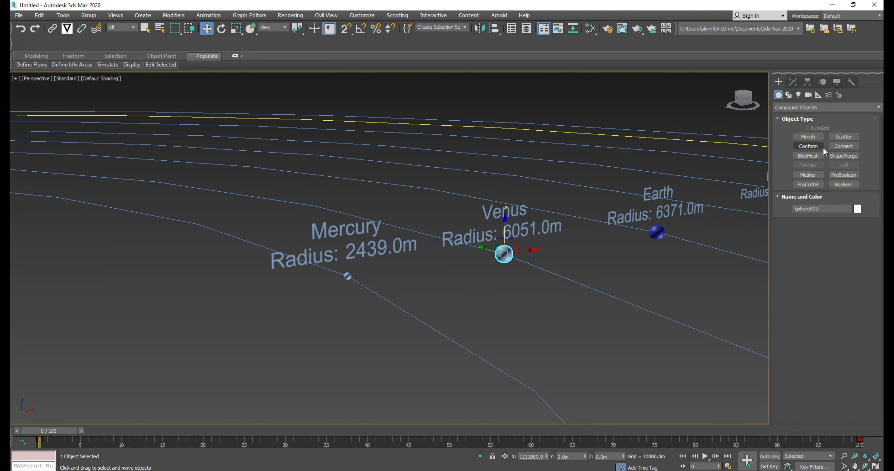
left_click(840, 148)
left_click(824, 237)
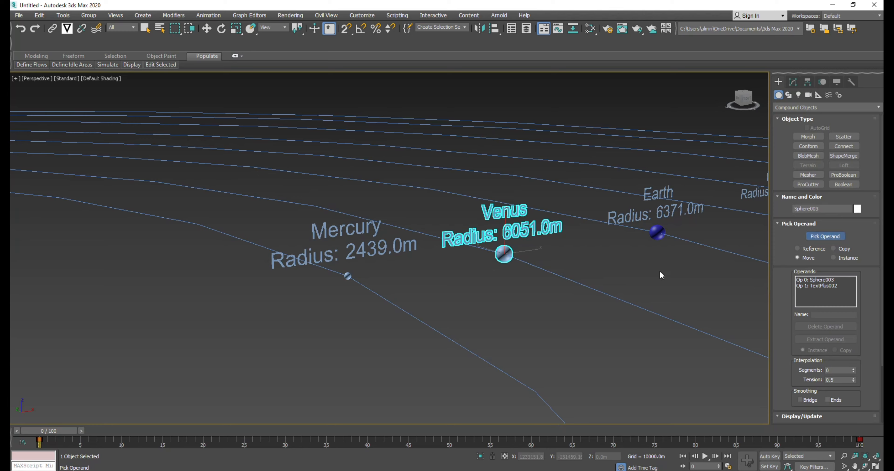
scroll(624, 274, "down", 5)
middle_click_drag(601, 275, 481, 267)
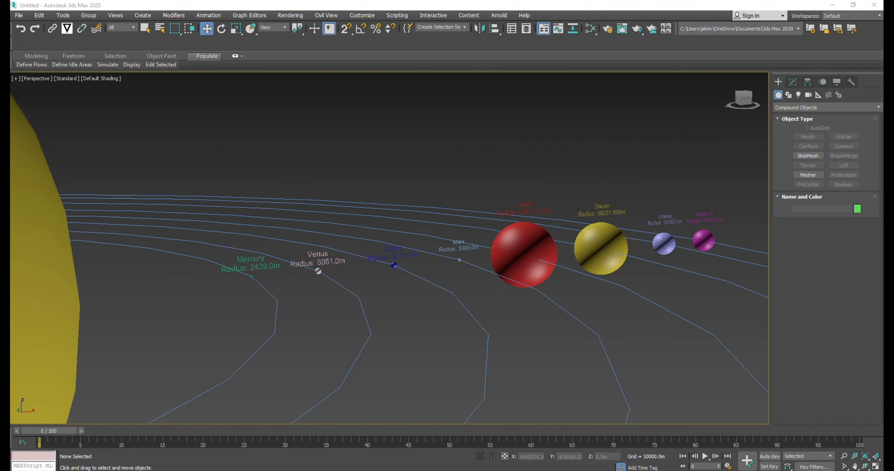
Step: Play the animation in the Perspective view, check whether the connected labels travel with their planets around the Sun, and stop at frame 42
middle_click_drag(487, 296, 465, 293, "alt")
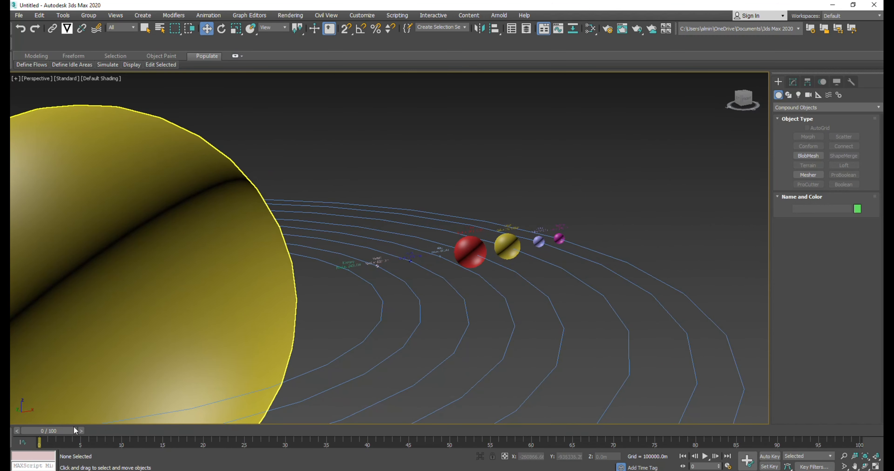
scroll(180, 372, "up", 3)
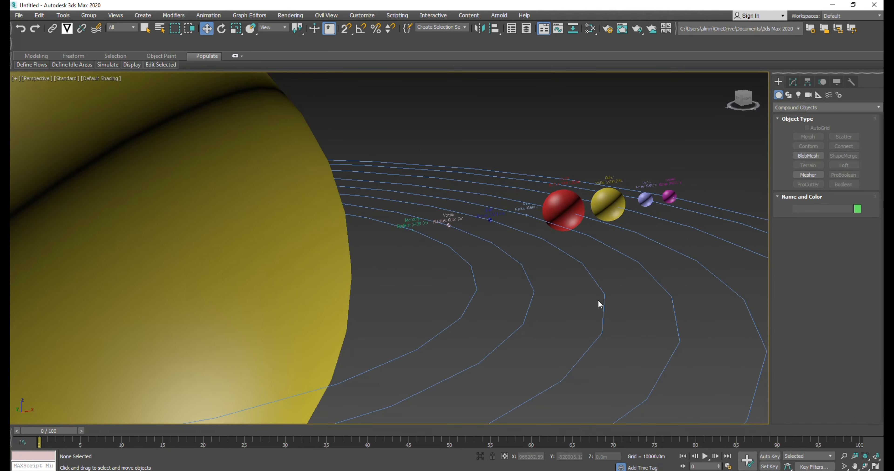
scroll(598, 301, "down", 4)
mouse_move(593, 301)
middle_mouse_down("alt")
mouse_move(550, 303)
mouse_move(559, 319)
mouse_move(591, 306)
middle_mouse_up("alt")
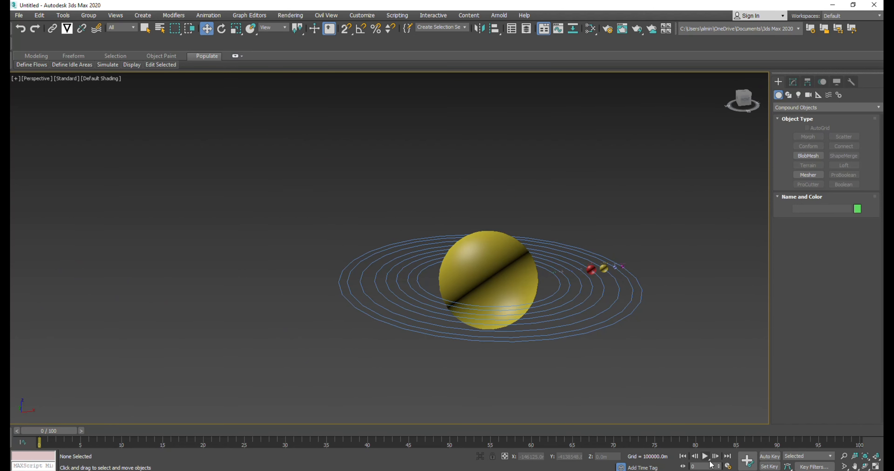
left_click(704, 457)
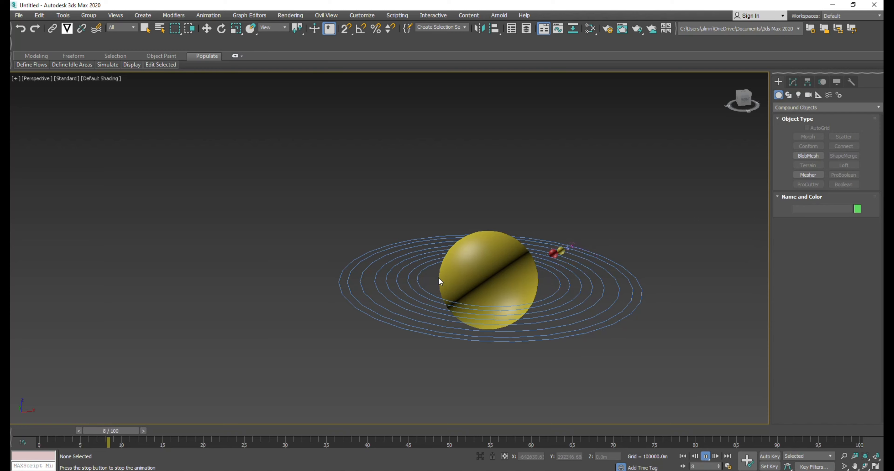
scroll(439, 281, "up", 3)
middle_click_drag(419, 295, 444, 291)
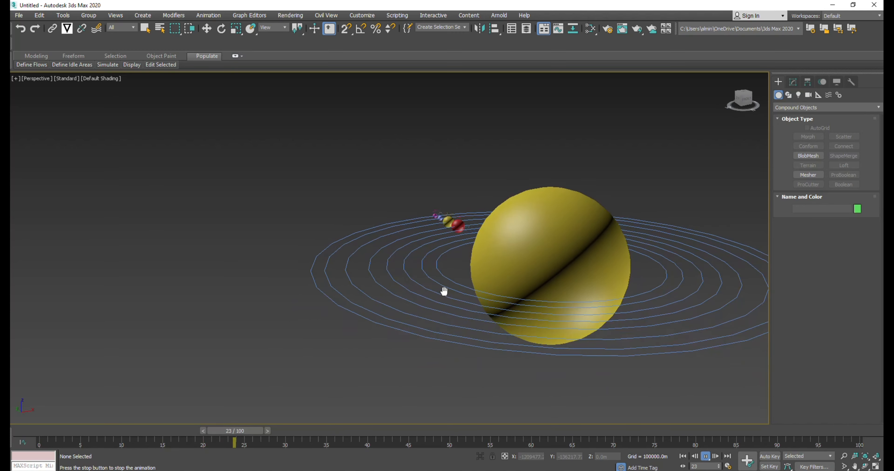
scroll(429, 221, "up", 4)
middle_click_drag(424, 327, 416, 266)
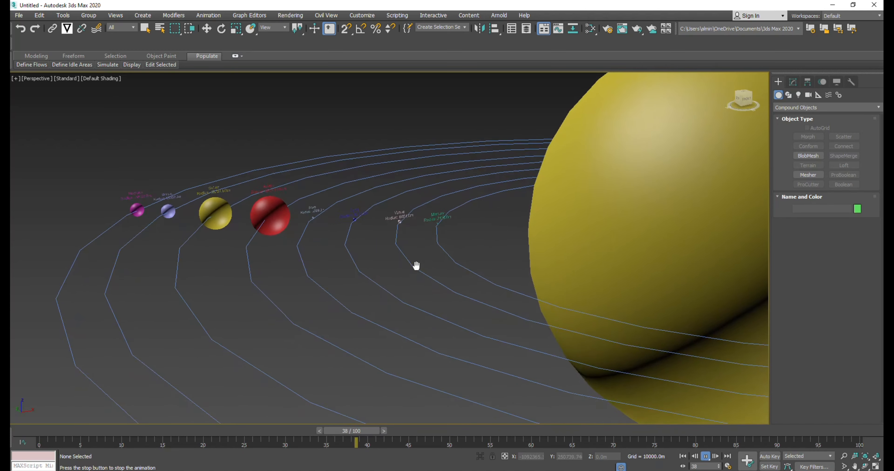
scroll(416, 266, "down", 8)
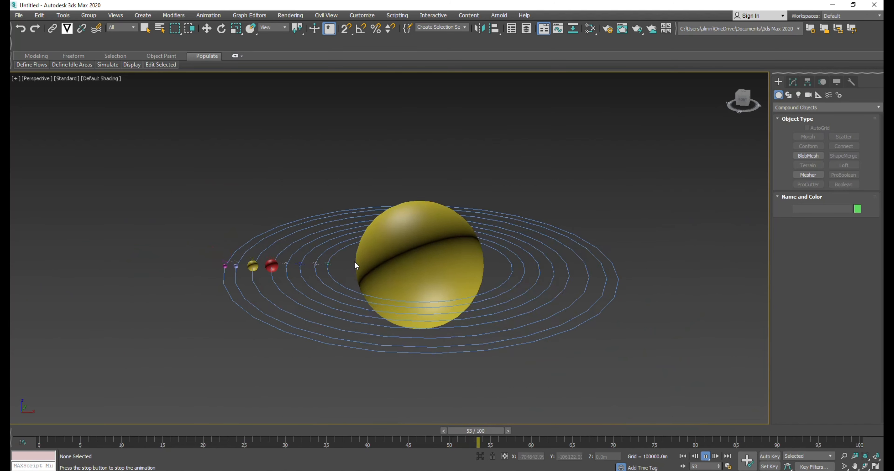
middle_click_drag(359, 263, 369, 242)
scroll(370, 242, "up", 3)
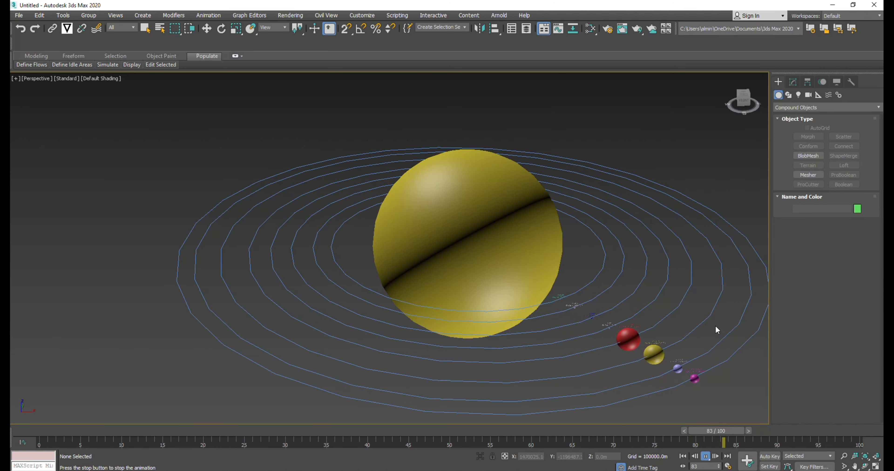
scroll(688, 321, "up", 5)
middle_click_drag(687, 321, 639, 274)
middle_click_drag(639, 274, 654, 309)
scroll(635, 308, "down", 5)
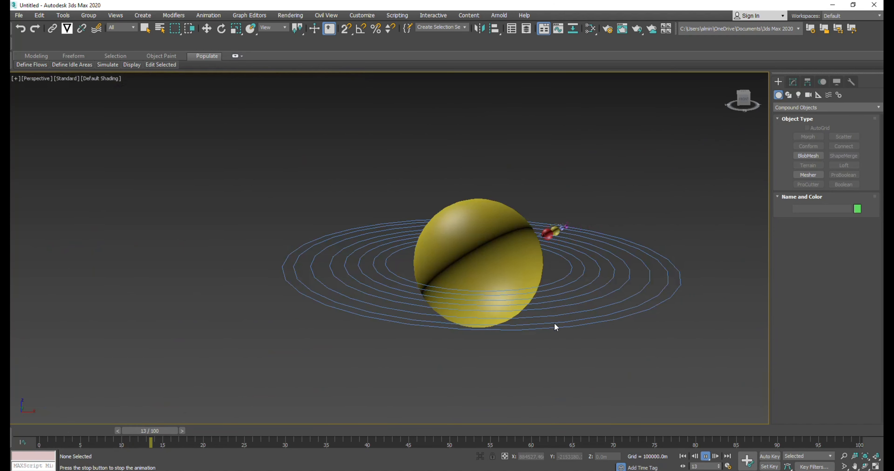
scroll(555, 327, "up", 3)
scroll(518, 324, "down", 1)
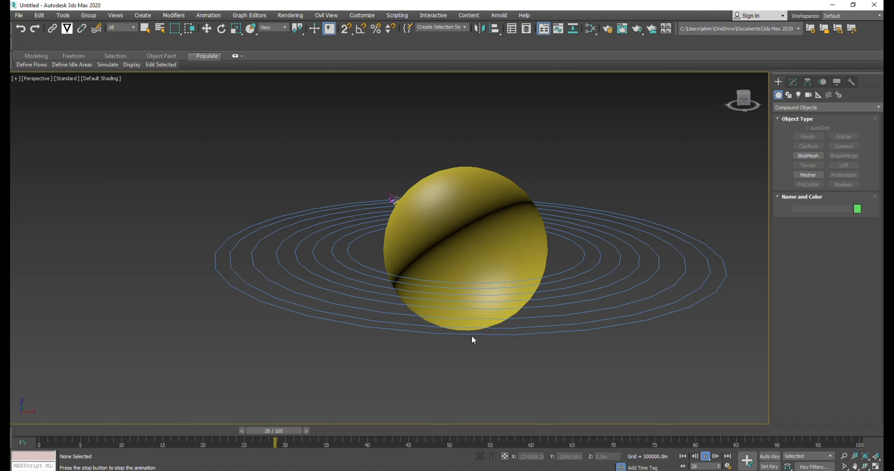
middle_click_drag(471, 335, 463, 338)
left_click(705, 457)
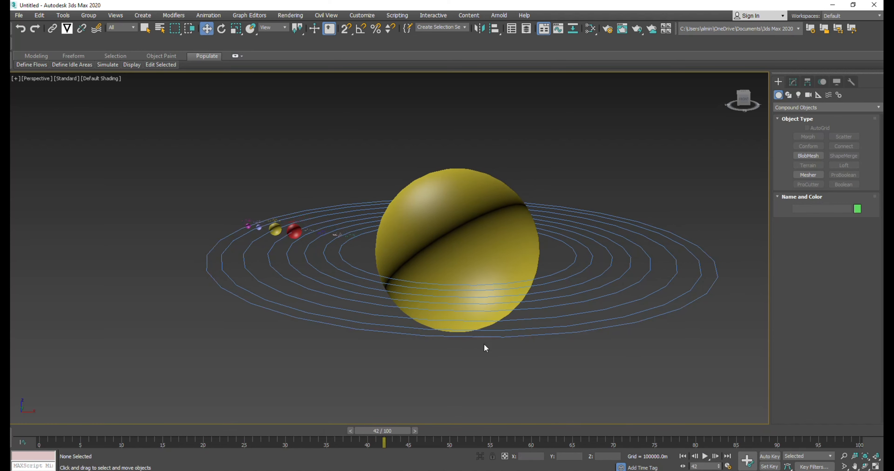
Step: Set the object color of the connected Jupiter sphere and label to medium blue and inspect both up close
middle_click_drag(316, 305, 409, 304)
scroll(365, 242, "up", 5)
middle_click_drag(423, 240, 416, 254)
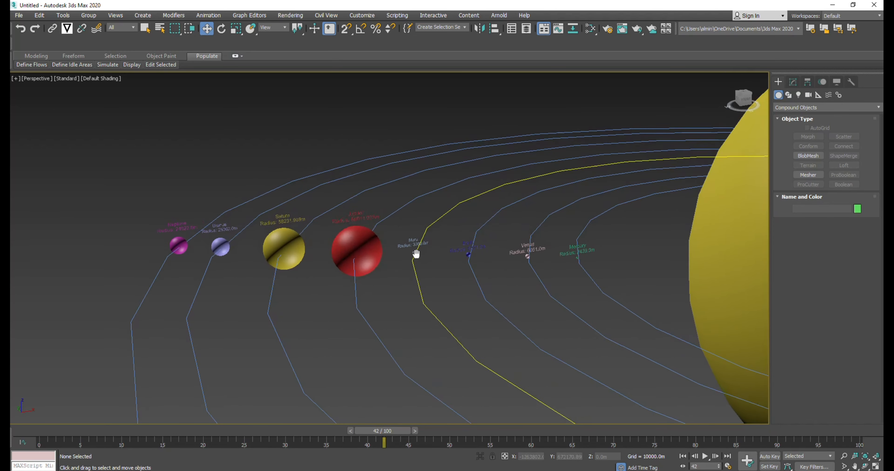
scroll(373, 252, "up", 2)
left_click(373, 252)
left_click(859, 210)
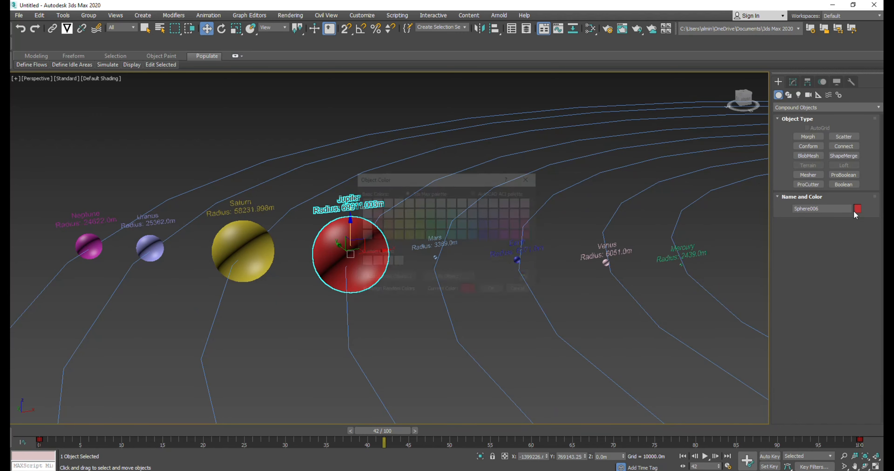
left_click(474, 228)
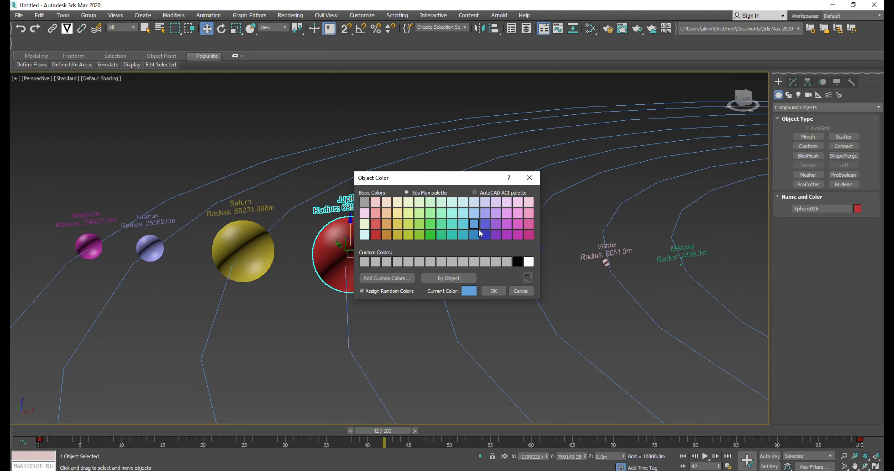
left_click(494, 292)
left_click(391, 289)
scroll(350, 200, "up", 5)
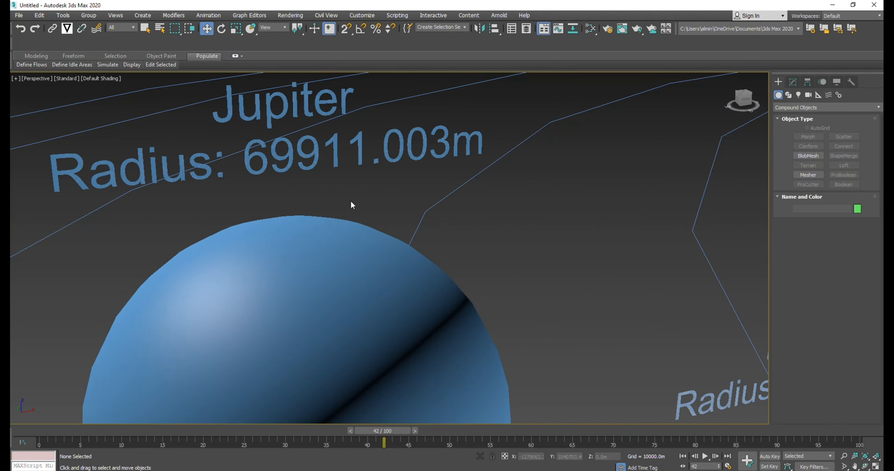
scroll(351, 200, "down", 5)
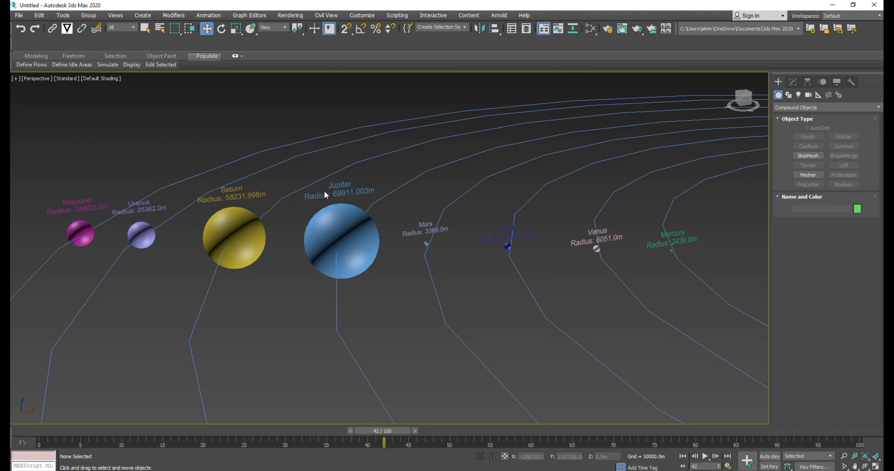
Step: Set the object color of the connected Jupiter sphere and label to green from the 3ds Max palette
left_click(348, 219)
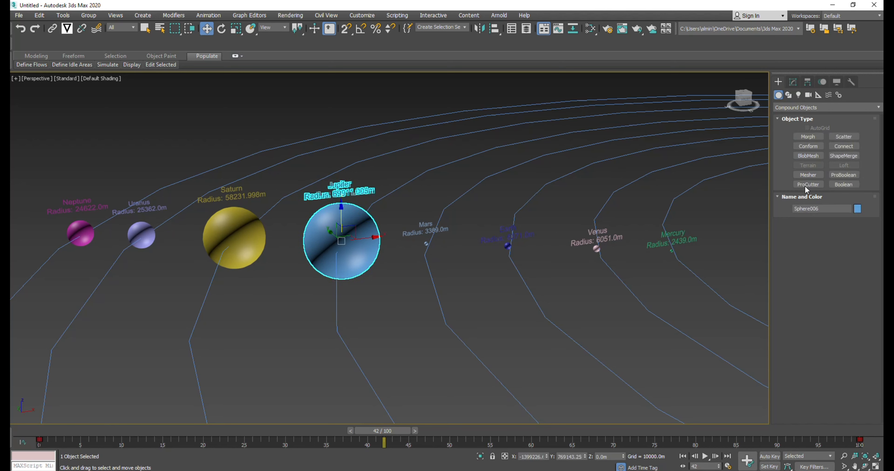
left_click(857, 209)
left_click(433, 235)
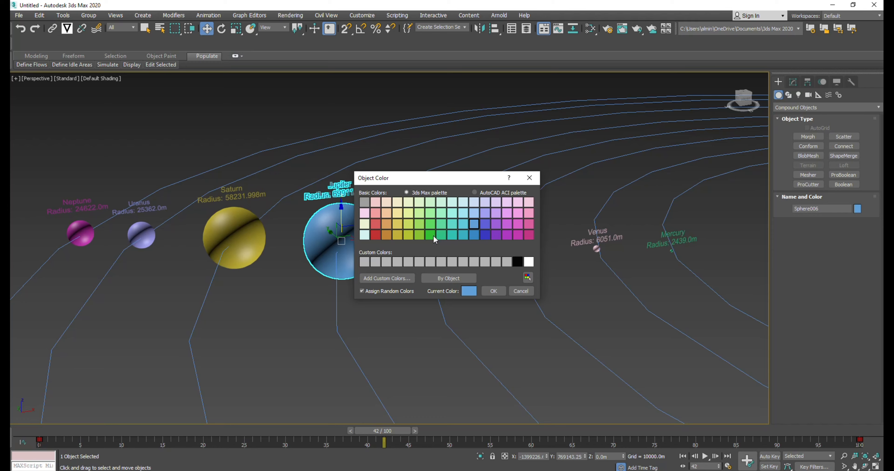
left_click(492, 293)
left_click(366, 304)
Step: Frame the whole solar system obliquely from above in the Perspective view and restore the four-viewport layout
scroll(382, 288, "down", 10)
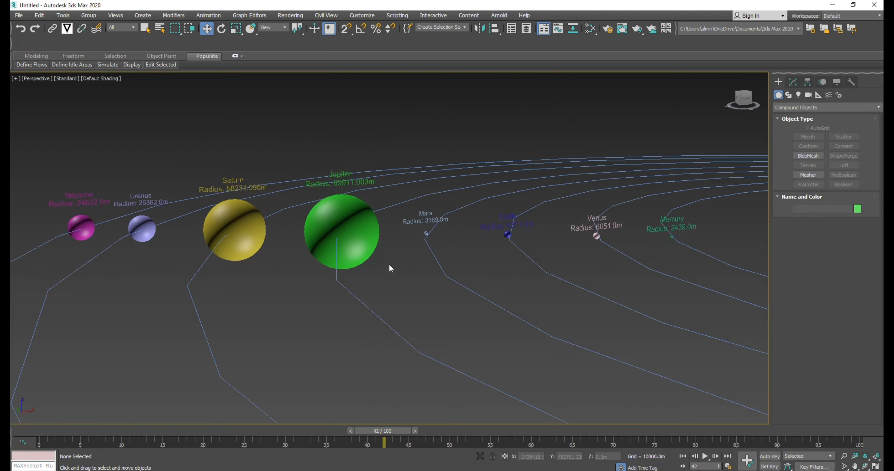
middle_click_drag(554, 328, 485, 323, "alt")
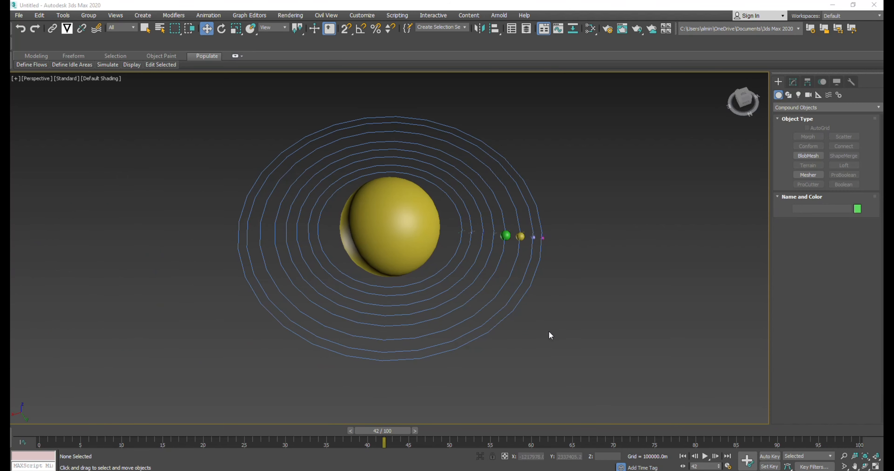
middle_click_drag(548, 330, 520, 336)
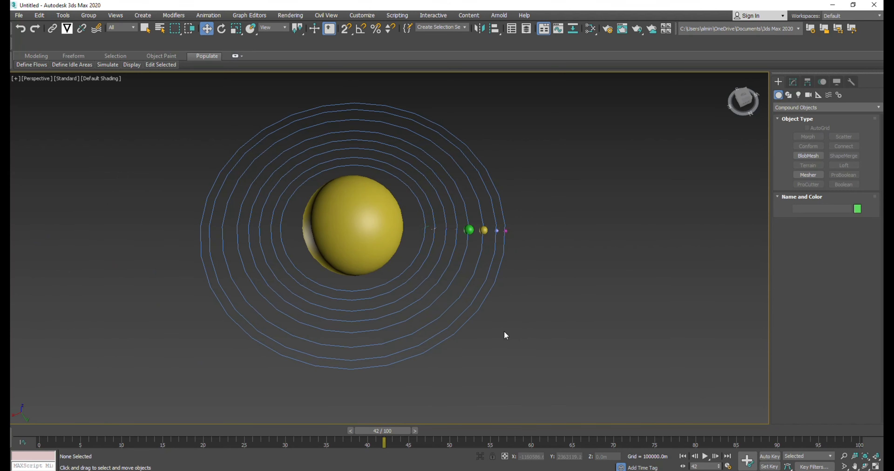
key("alt+w")
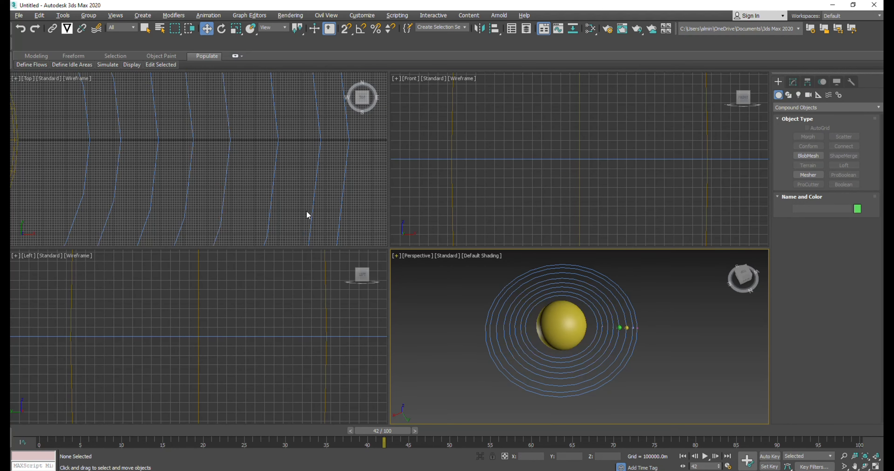
Step: In a maximized Top view, move Mercury to the Sun's left side and Venus to a new point on its orbit's upper-left arc
scroll(271, 195, "down", 5)
middle_click_drag(273, 194, 344, 186)
key("alt+w")
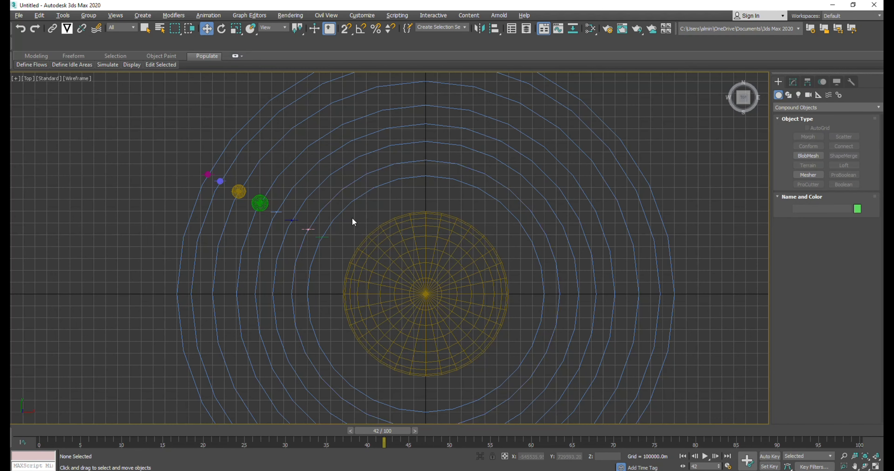
middle_click_drag(326, 228, 319, 213)
left_click(314, 223)
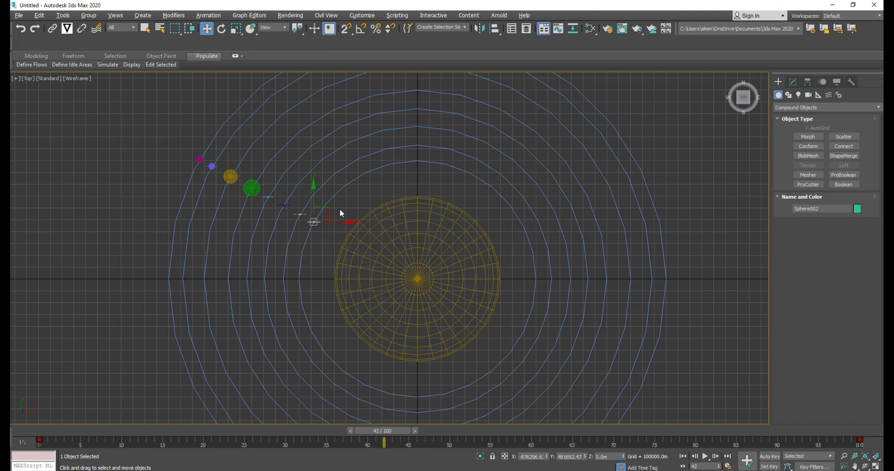
left_click_drag(315, 223, 302, 301)
left_click(299, 214)
left_click_drag(299, 214, 481, 136)
Step: Move Earth along its orbit to just past the top and Mars to the lower-left part of its orbit
left_click(283, 205)
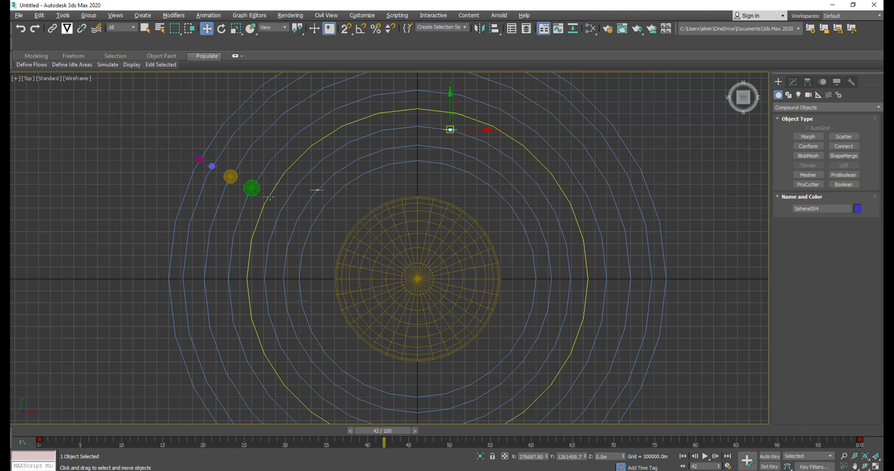
left_click(268, 197)
left_click_drag(267, 197, 294, 366)
Step: Spread the outer planets along their orbits, with Jupiter right of the Sun, Saturn left, Uranus upper right and Neptune upper left
left_click(251, 188)
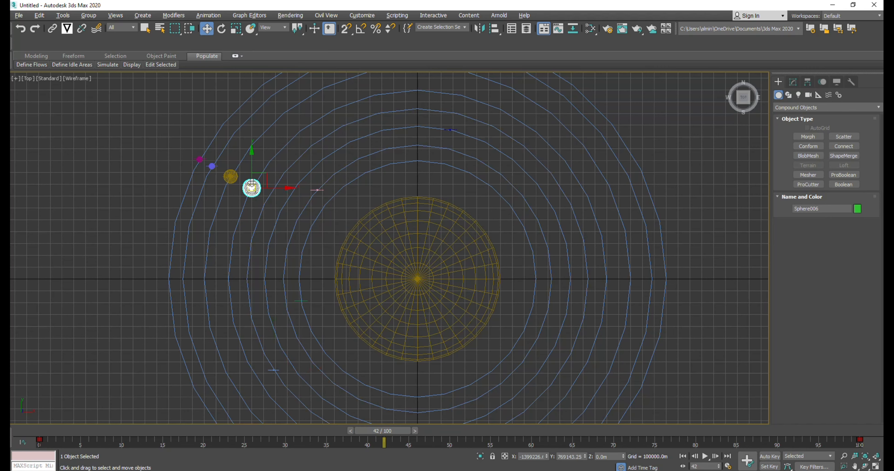
left_click_drag(247, 187, 568, 251)
scroll(425, 205, "down", 2)
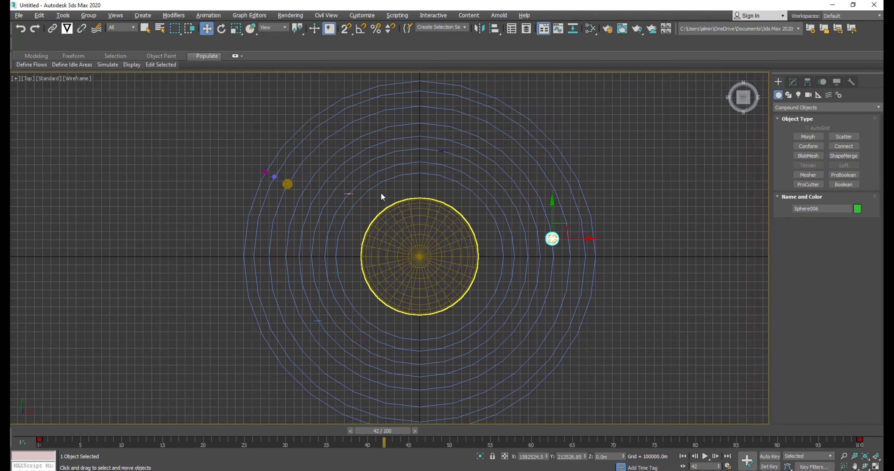
left_click(288, 184)
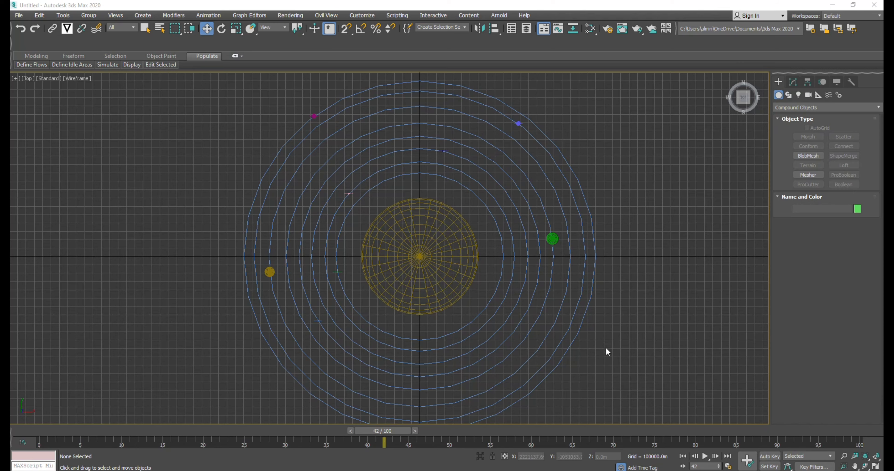
Step: Select the eight orbit circles in a maximized Perspective view and hide them
key("alt+w")
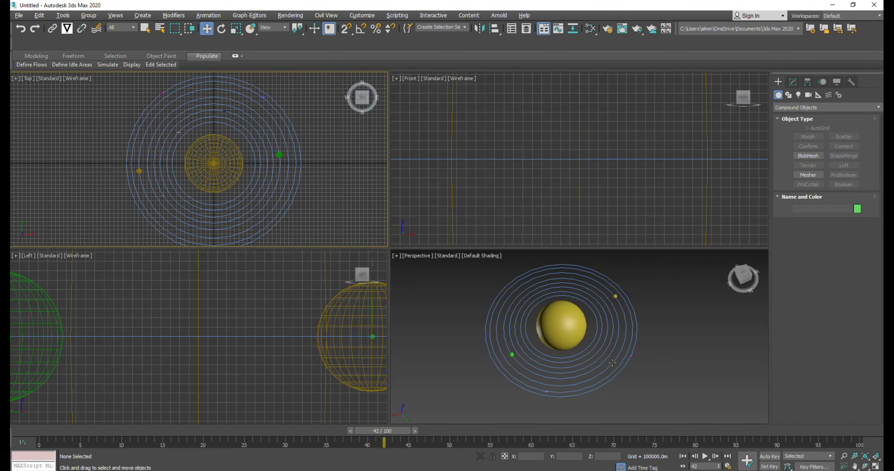
left_click(655, 376)
key("alt+w")
middle_click_drag(658, 378, 494, 319, "alt")
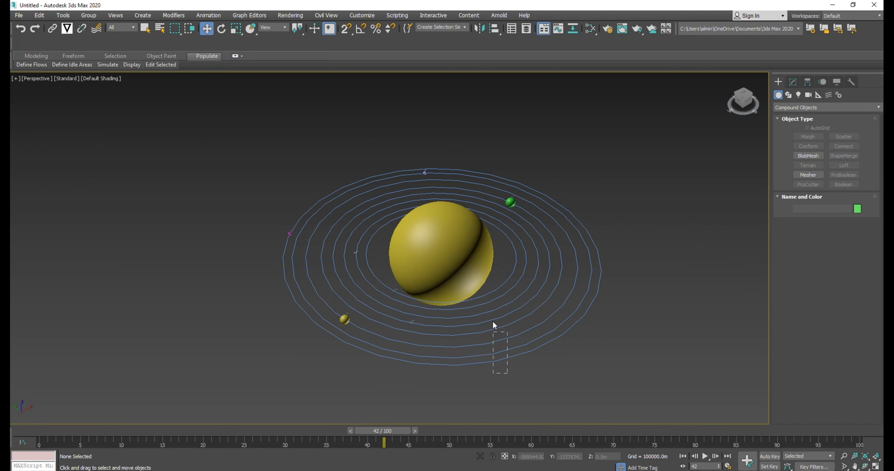
left_click_drag(490, 293, 489, 293)
right_click(491, 291)
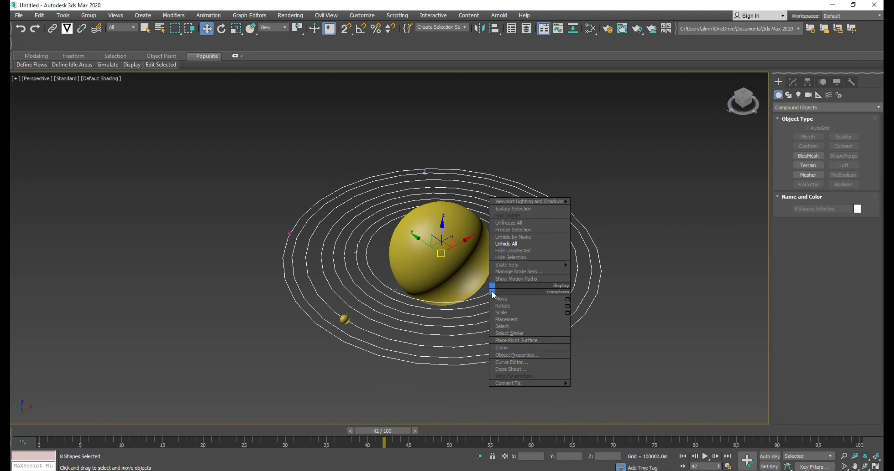
left_click(511, 251)
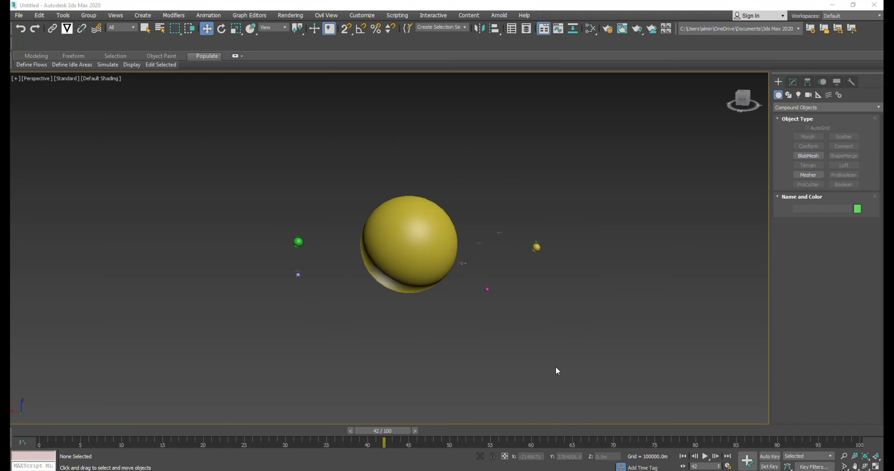
Step: Play the animation with the orbit circles hidden, examine the labeled planets circling the Sun up close, and stop at frame 68
left_click(705, 457)
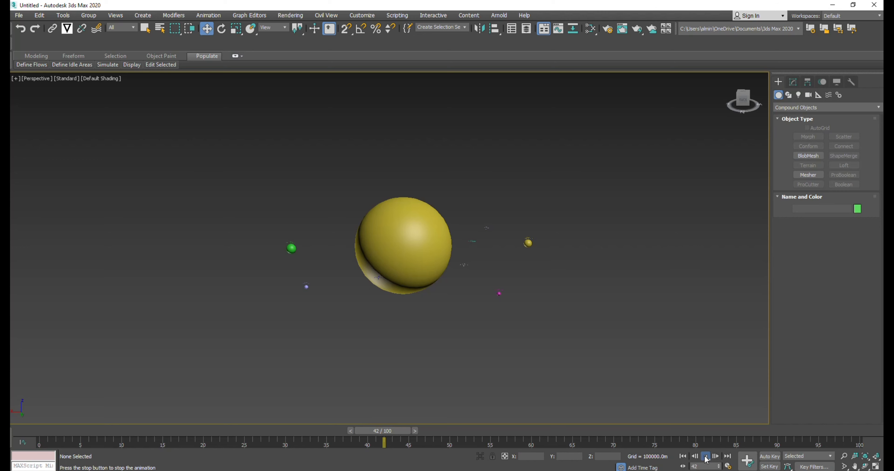
scroll(423, 309, "up", 3)
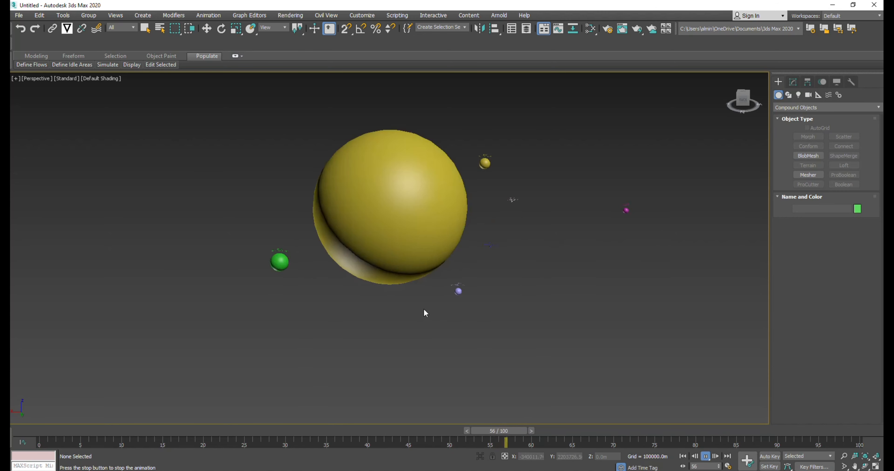
middle_click_drag(423, 309, 495, 315)
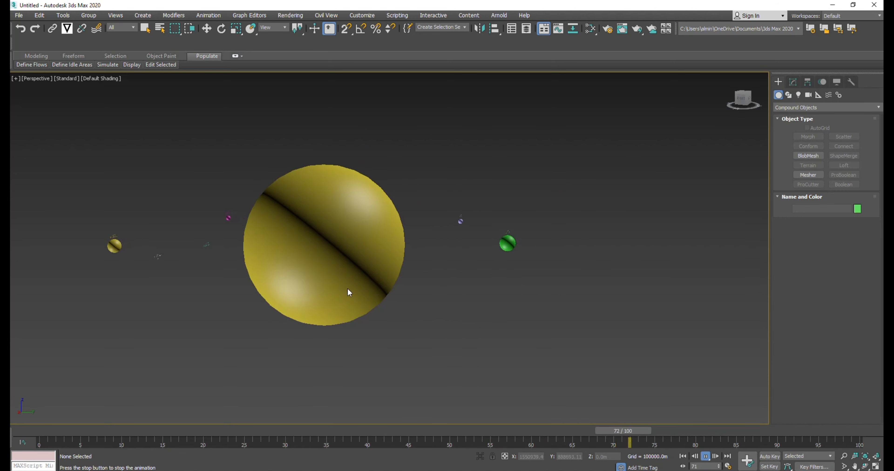
middle_click_drag(359, 295, 432, 292, "alt")
scroll(596, 254, "up", 5)
scroll(569, 253, "down", 8)
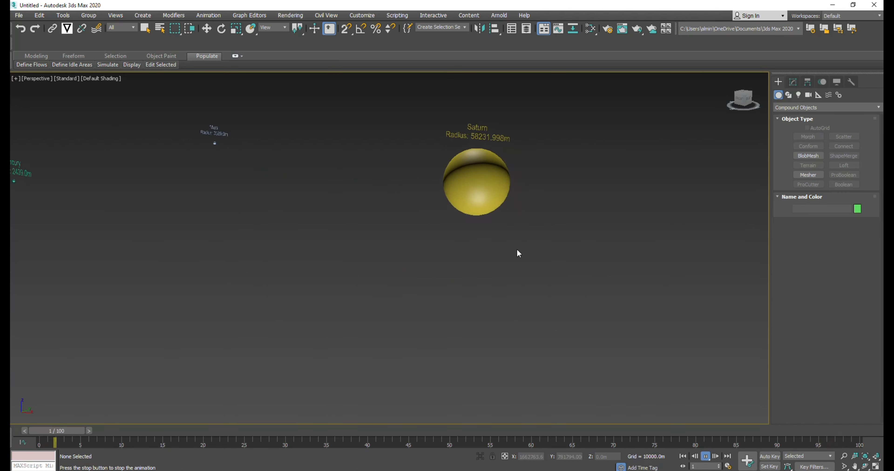
scroll(178, 266, "up", 3)
middle_click_drag(365, 258, 433, 259, "alt")
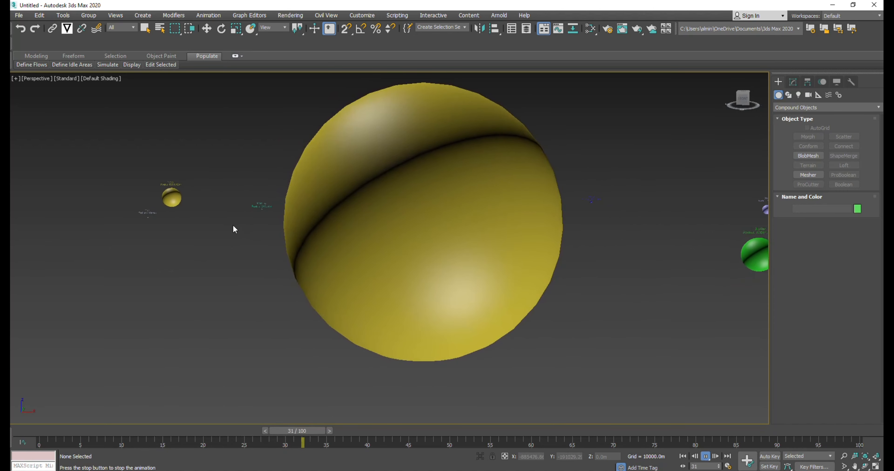
scroll(139, 223, "up", 5)
scroll(170, 229, "down", 3)
scroll(259, 232, "down", 5)
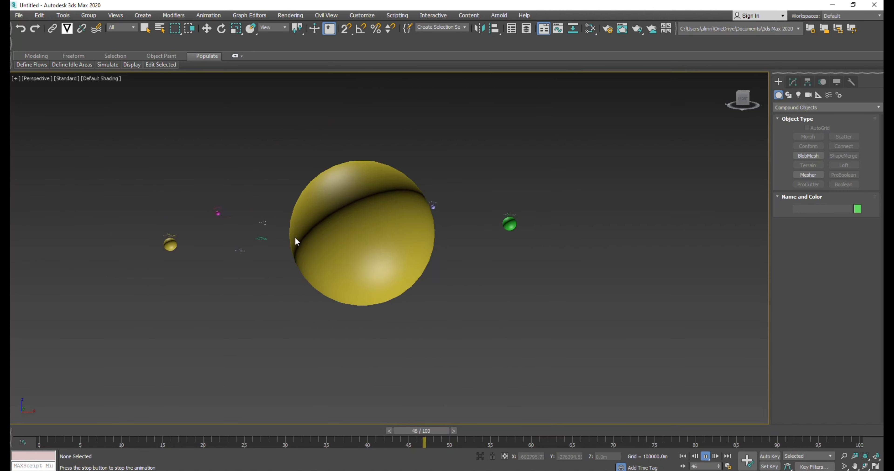
mouse_move(294, 238)
middle_mouse_down("alt")
mouse_move(299, 247)
mouse_move(291, 247)
middle_mouse_up("alt")
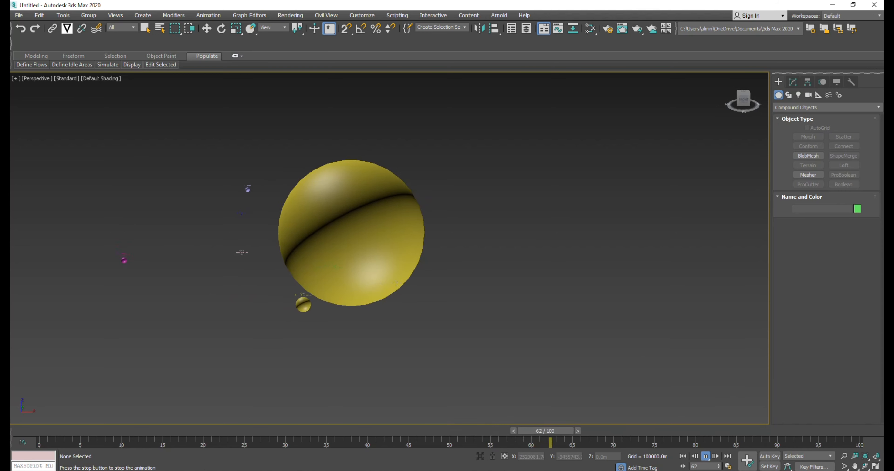
right_click(539, 324)
left_click(523, 392)
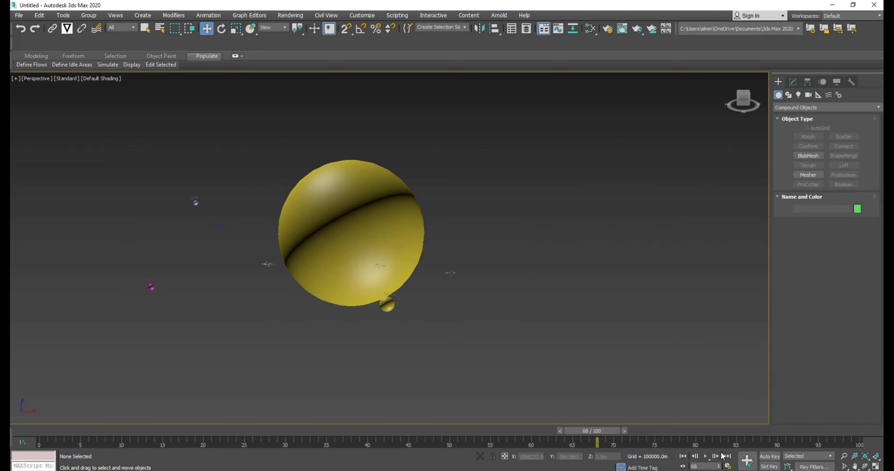
Step: Unhide all hidden objects to bring back the orbit circles
right_click(550, 305)
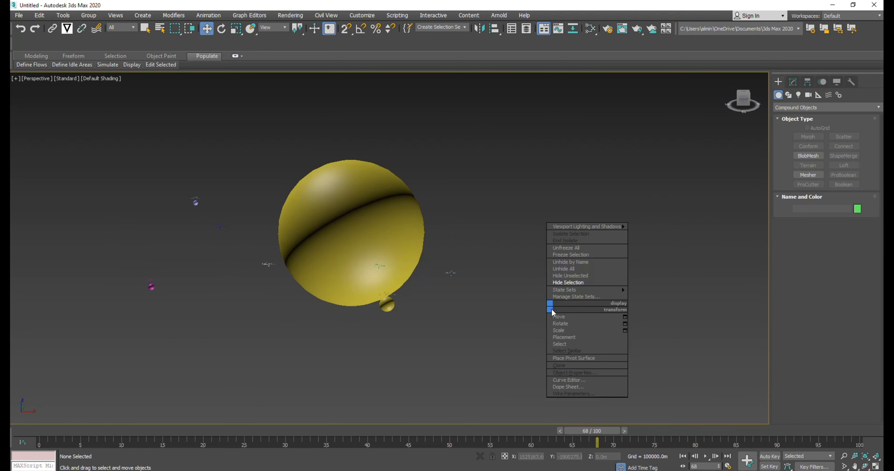
left_click(591, 270)
scroll(590, 269, "down", 8)
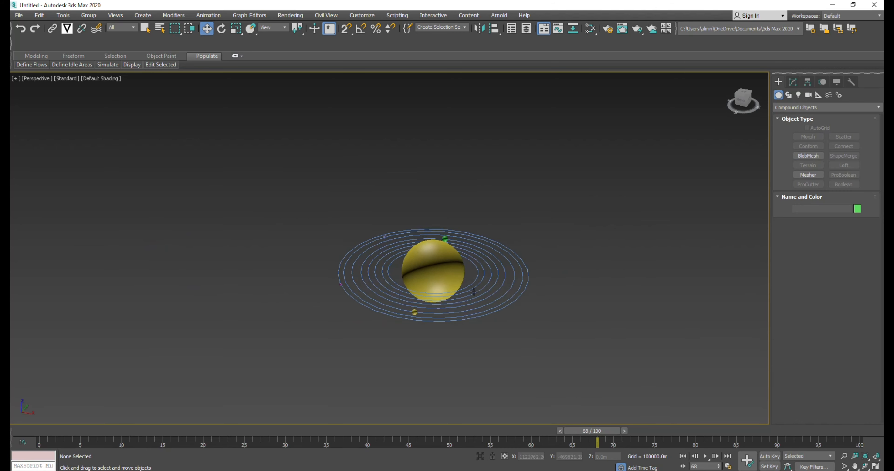
Step: Select the entire solar system, rotate it slightly about the Y axis so its orbital plane tilts, and clear the selection
left_click_drag(352, 285, 333, 225)
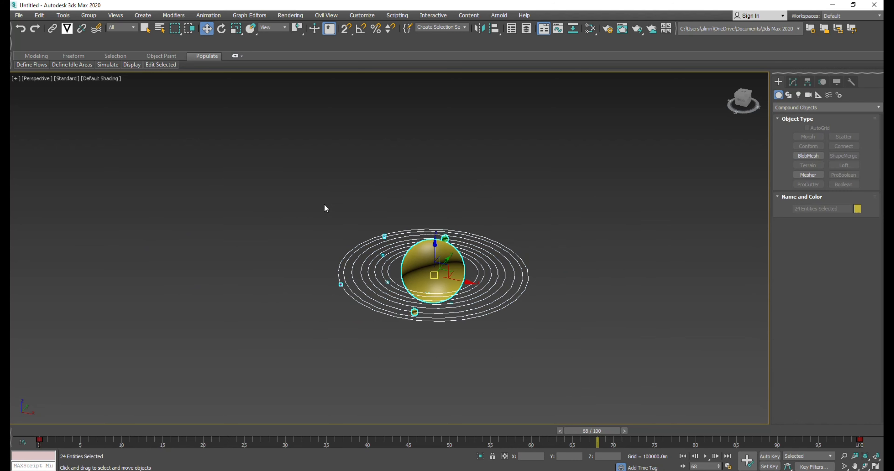
left_click(221, 28)
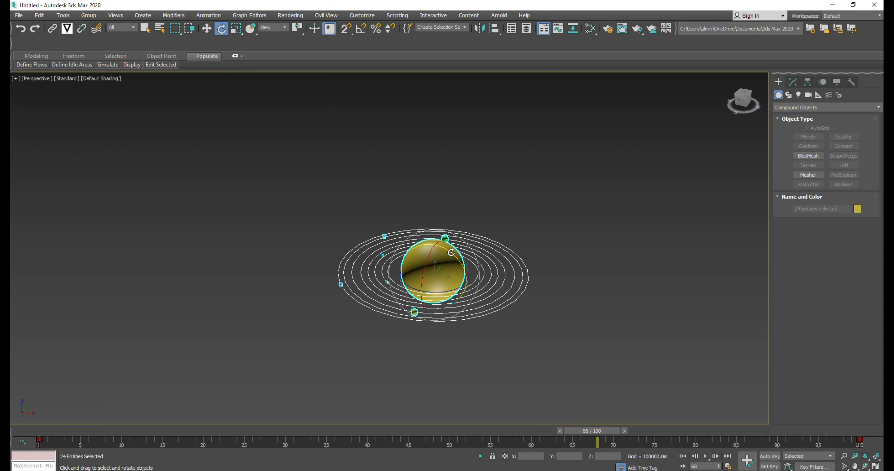
left_click_drag(451, 253, 442, 247)
left_click(492, 359)
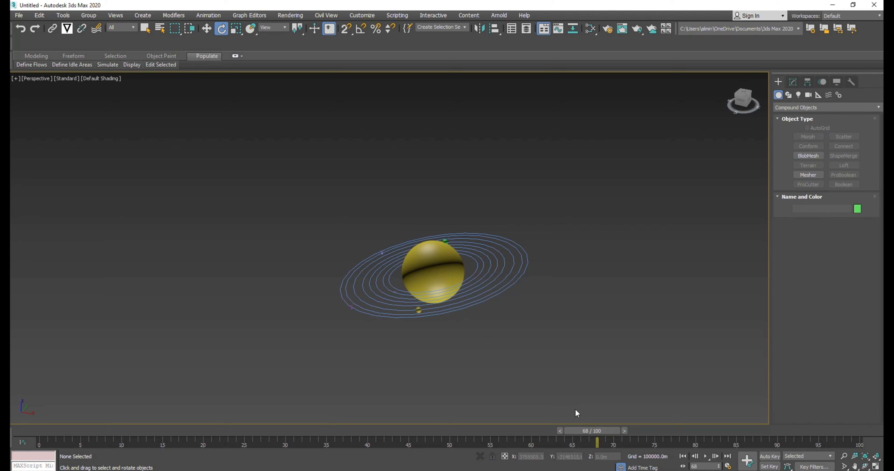
Step: Play the animation and check up close whether the planets follow their tilted orbits around the Sun
left_click(705, 456)
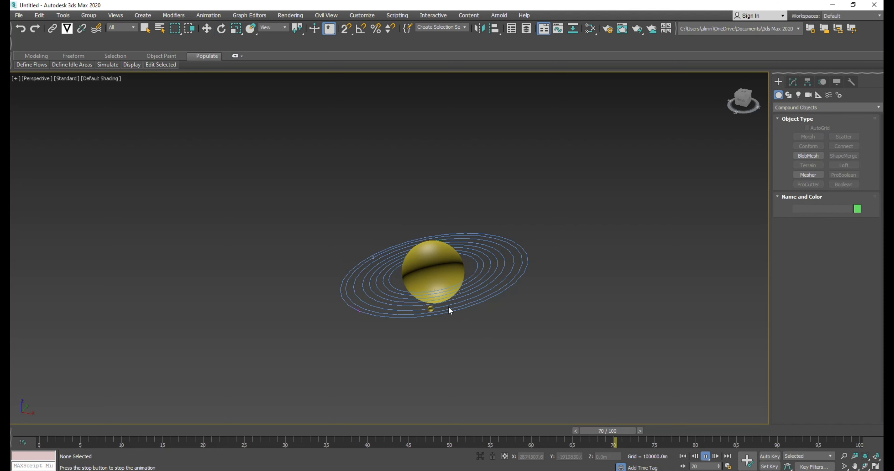
scroll(440, 292, "up", 4)
mouse_move(441, 292)
middle_mouse_down()
mouse_move(433, 307)
mouse_move(438, 297)
middle_mouse_up()
middle_click_drag(439, 297, 545, 291, "alt")
scroll(355, 260, "up", 3)
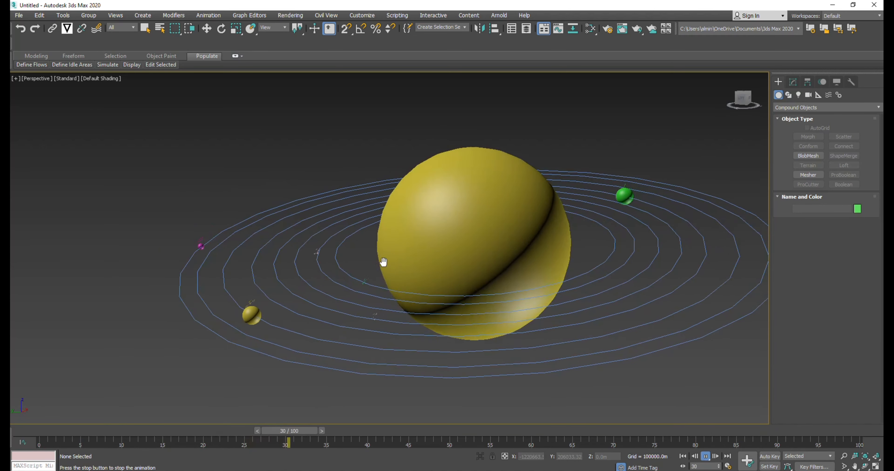